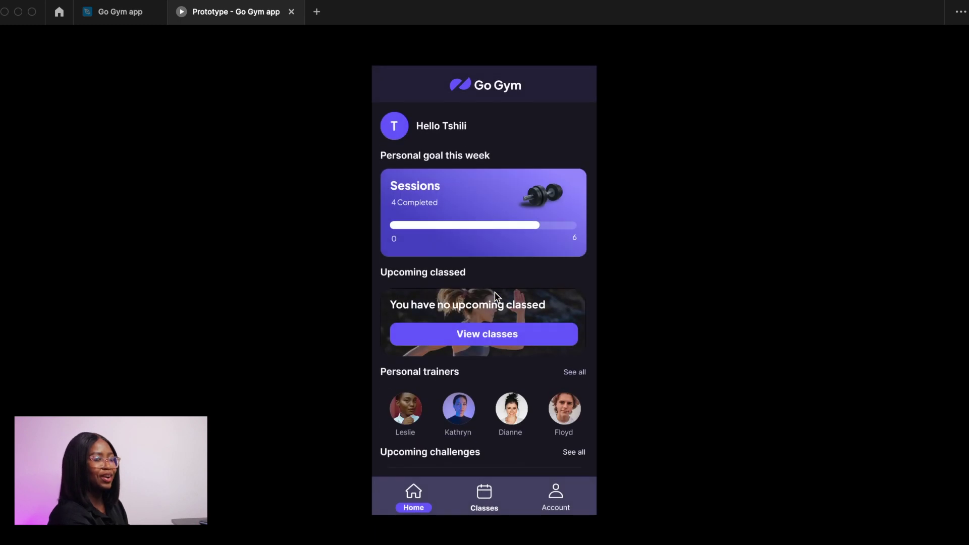
# - Open the class list and Yoga details in the prototype, then return to the Go Gym app file
pyautogui.click(490, 333)
pyautogui.click(478, 418)
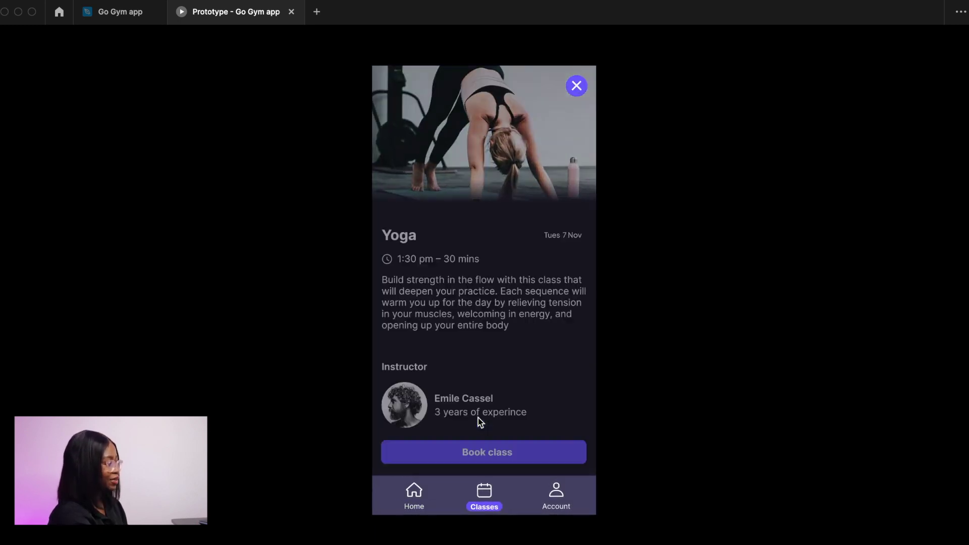
pyautogui.click(103, 18)
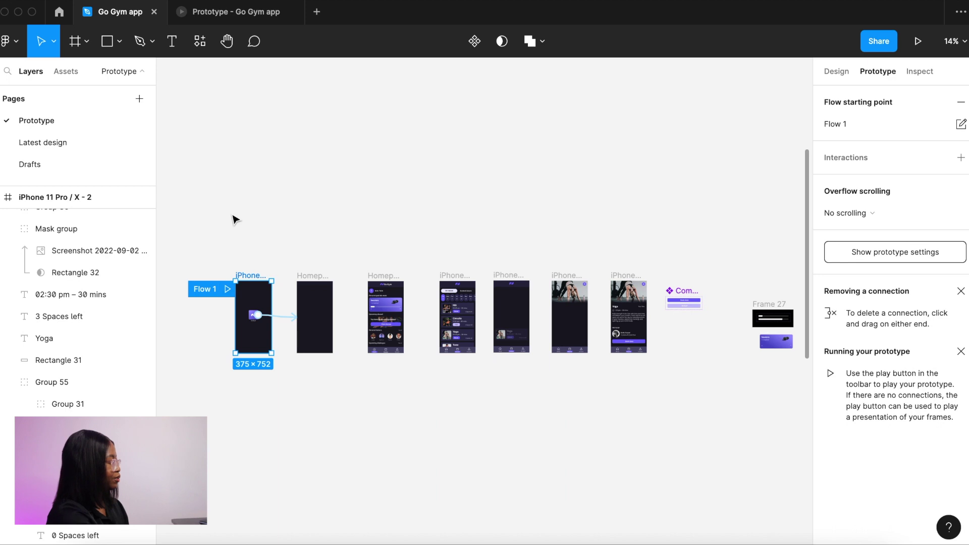
# - Deselect and pan along Flow 1's connections to reach the four unlinked GymApp frames
pyautogui.scroll(-2, 234, 218)
pyautogui.click(250, 255)
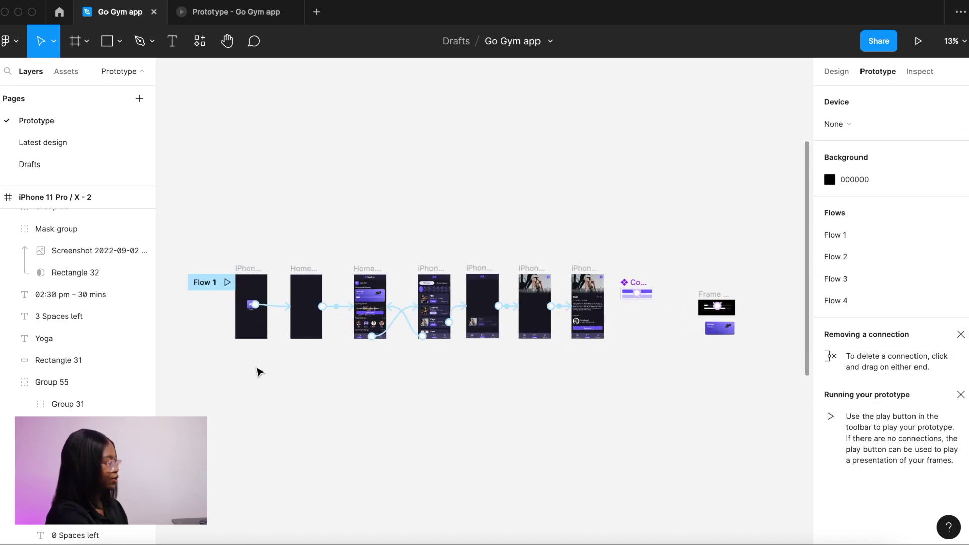
pyautogui.scroll(5, 244, 321)
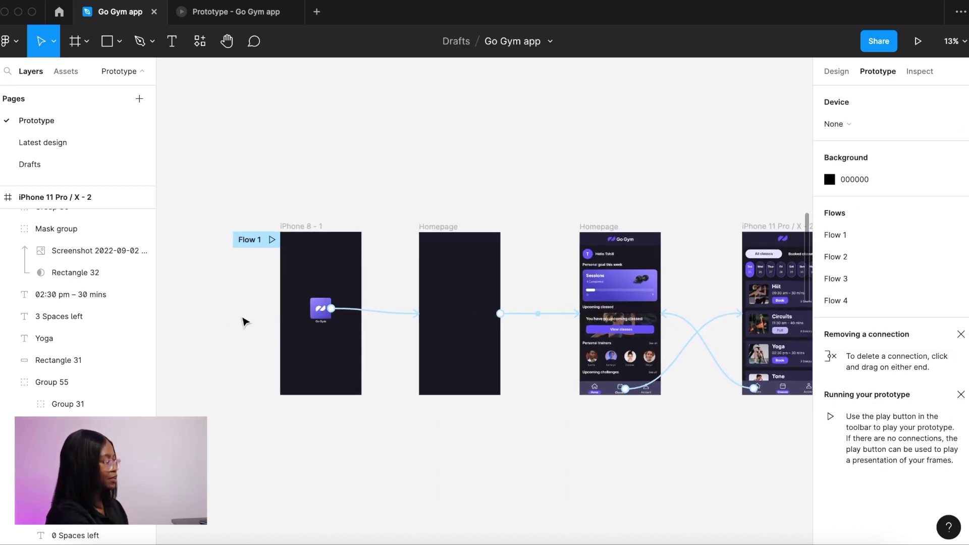
pyautogui.hscroll(5, 371, 410)
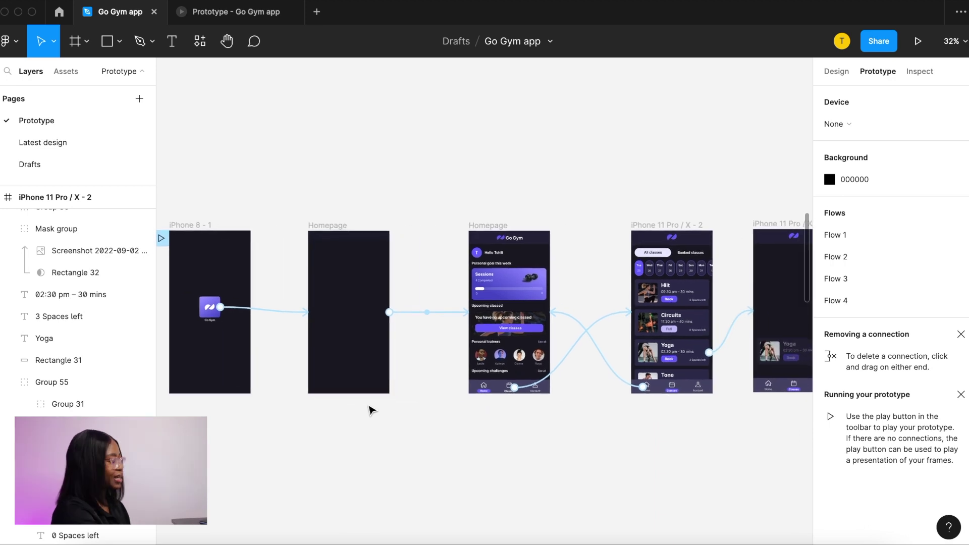
pyautogui.hscroll(10, 371, 409)
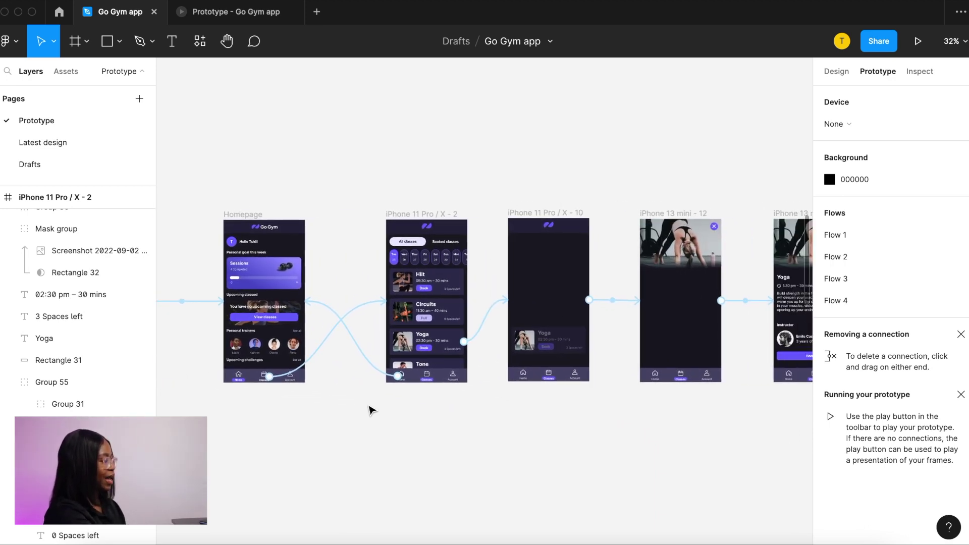
pyautogui.hscroll(5, 371, 409)
pyautogui.hscroll(-6, 371, 409)
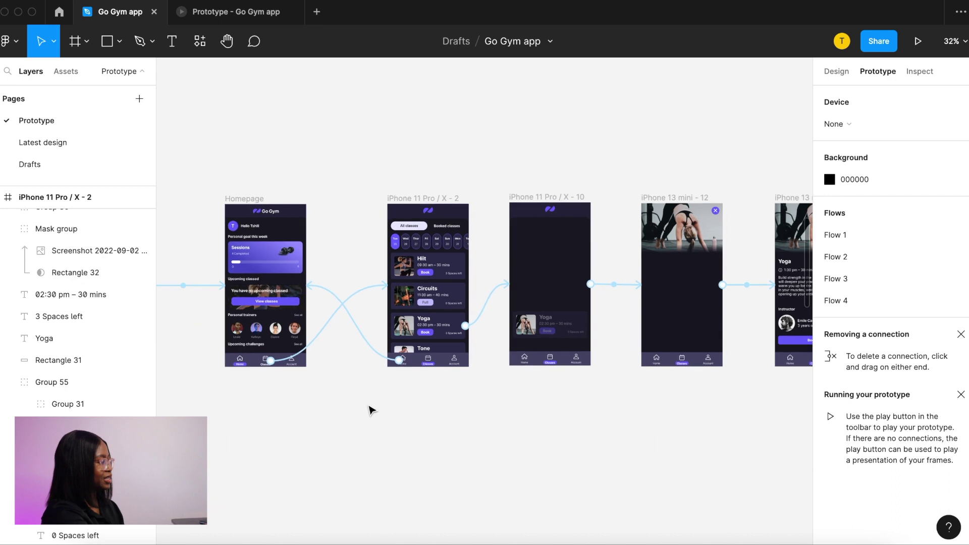
pyautogui.hscroll(-8, 371, 409)
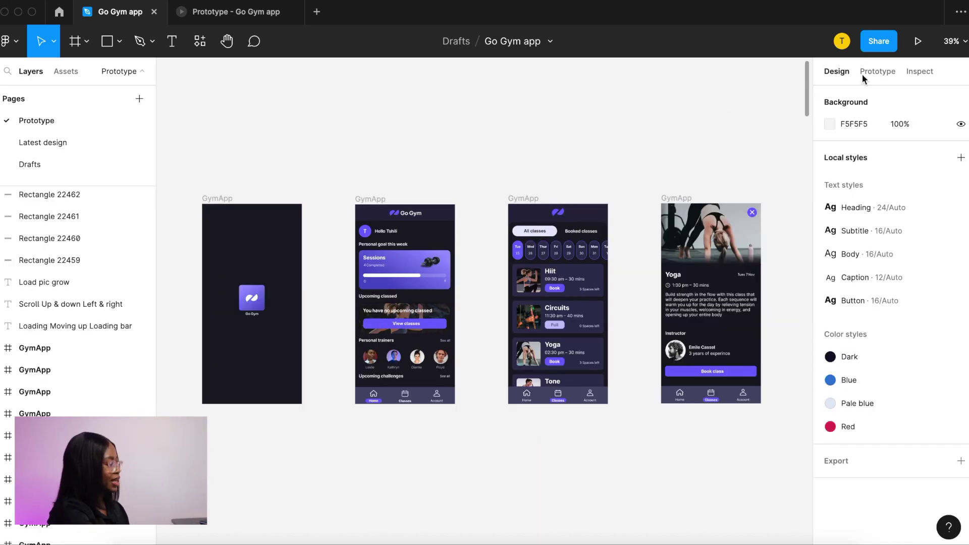
# - In Prototype settings, link the splash screen logo to the home screen
pyautogui.click(890, 73)
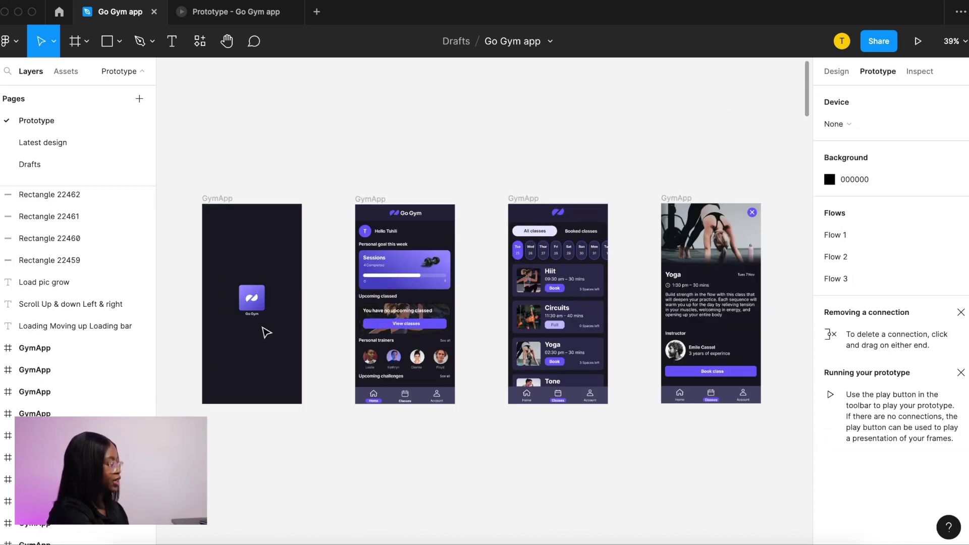
pyautogui.click(263, 308)
pyautogui.moveTo(264, 298); pyautogui.dragTo(368, 316)
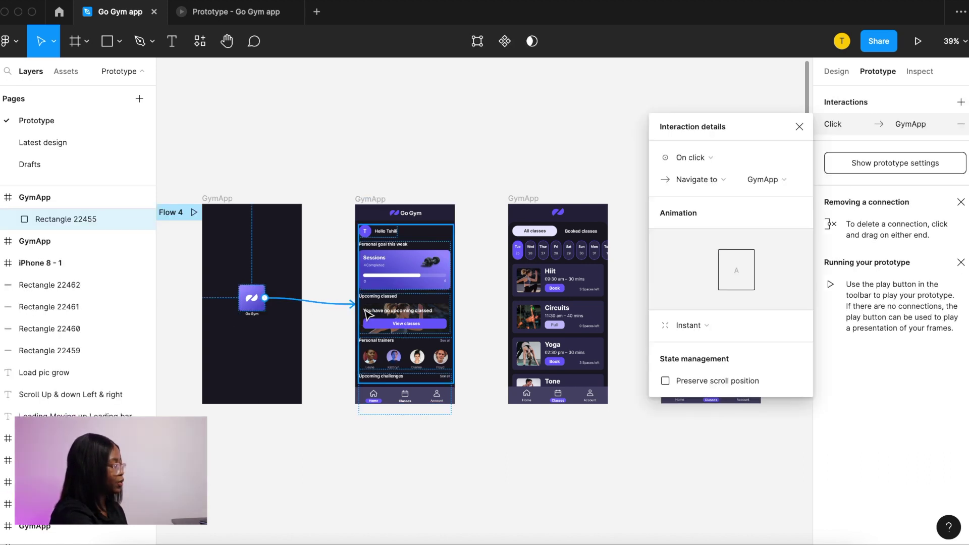
pyautogui.scroll(3, 405, 394)
# - Link the Classes nav icon to the class list and the Yoga card to its detail screen
pyautogui.click(405, 394)
pyautogui.moveTo(411, 396); pyautogui.dragTo(530, 382)
pyautogui.moveTo(595, 381); pyautogui.dragTo(595, 381)
pyautogui.hscroll(10, 472, 401)
pyautogui.hscroll(-2, 472, 401)
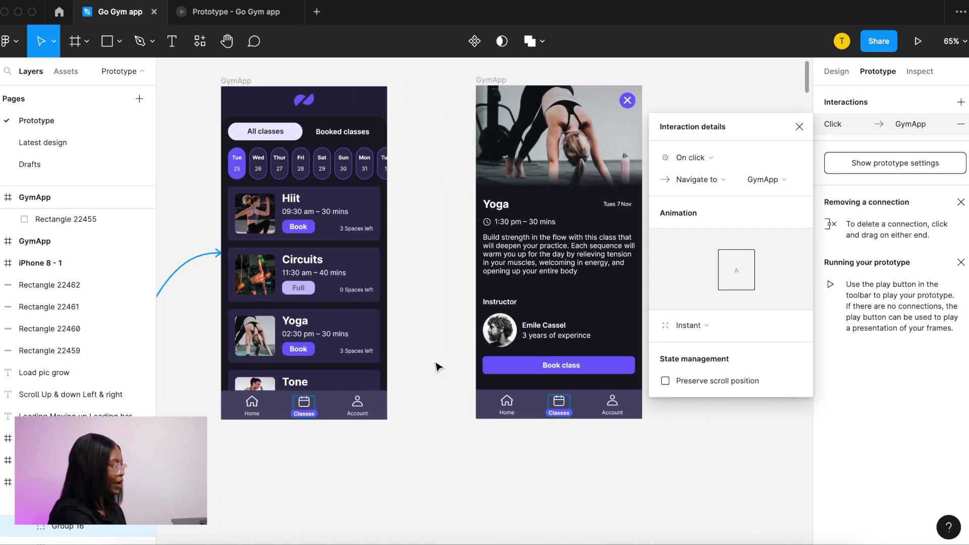
pyautogui.click(381, 335)
pyautogui.moveTo(380, 336); pyautogui.dragTo(529, 328)
pyautogui.scroll(-6, 528, 329)
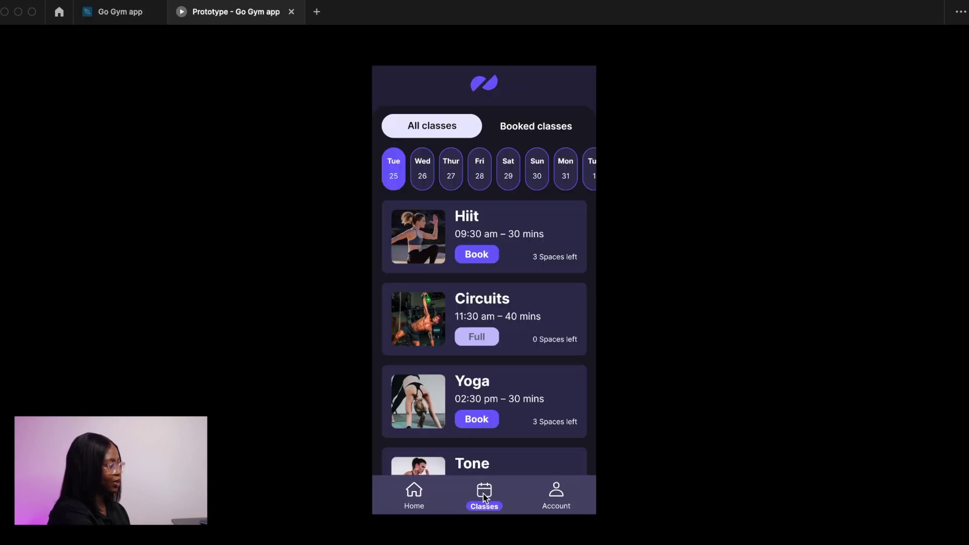
# - Test the Yoga card, Home and Classes links in the prototype, ending on the home screen
pyautogui.click(520, 407)
pyautogui.click(496, 407)
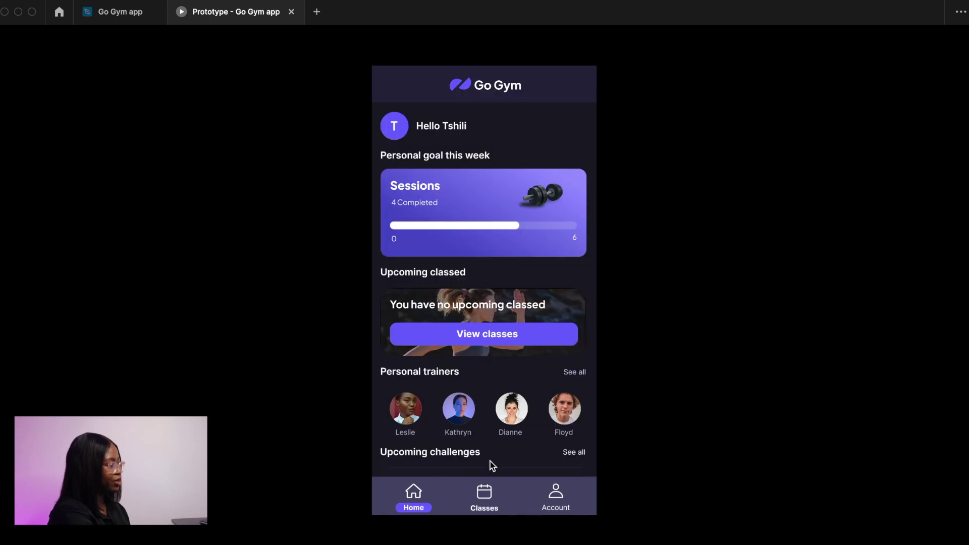
pyautogui.click(537, 445)
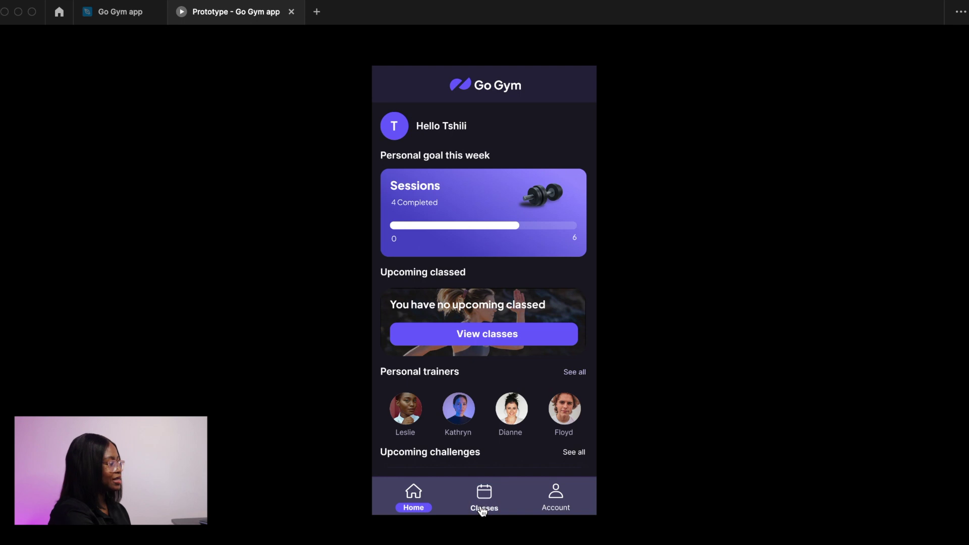
pyautogui.click(526, 457)
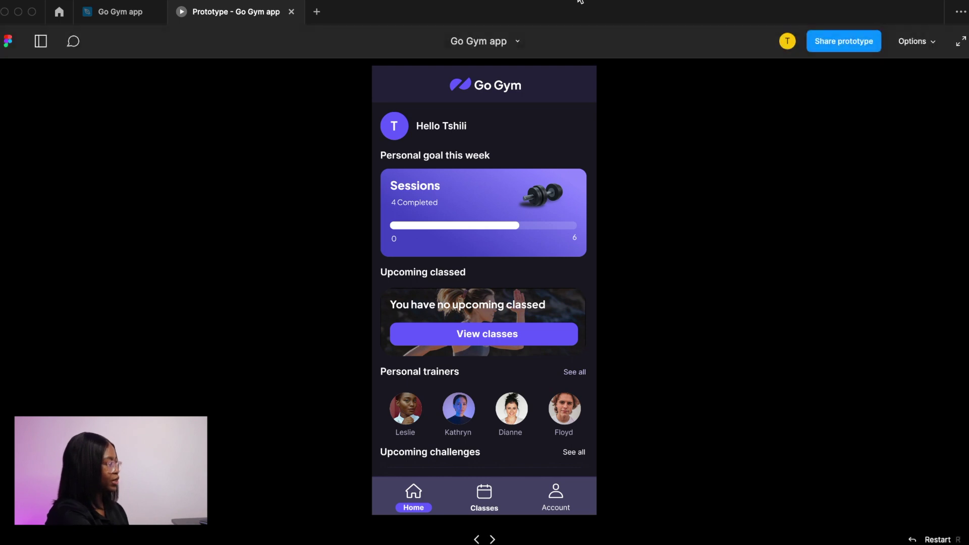
# - Scroll the prototype and open the class list screen
pyautogui.scroll(-3, 478, 388)
pyautogui.hscroll(2, 518, 339)
pyautogui.hscroll(-2, 519, 339)
pyautogui.click(482, 500)
pyautogui.hscroll(3, 539, 170)
pyautogui.hscroll(-3, 536, 164)
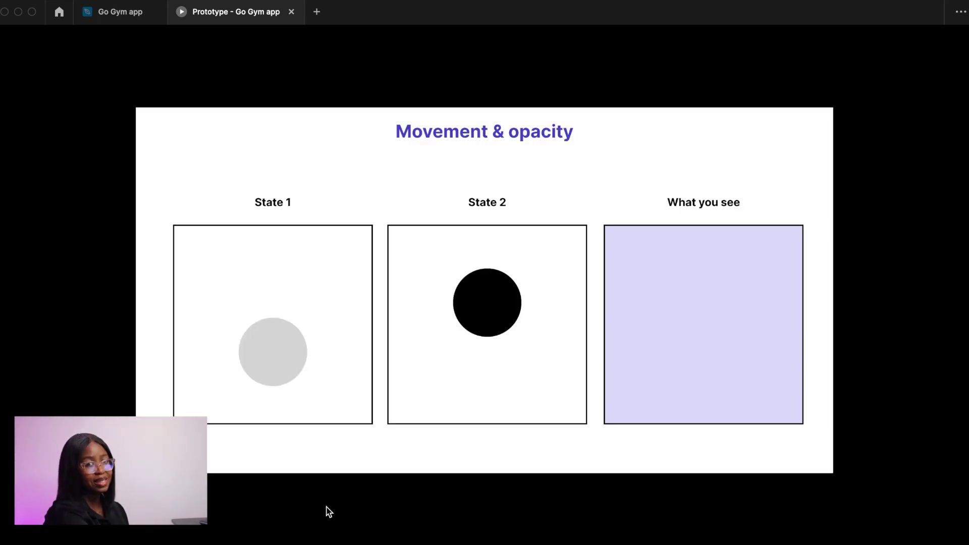
# - Play the movement and opacity animation, then advance through the Scale and Scrolling demo slides
pyautogui.click(644, 451)
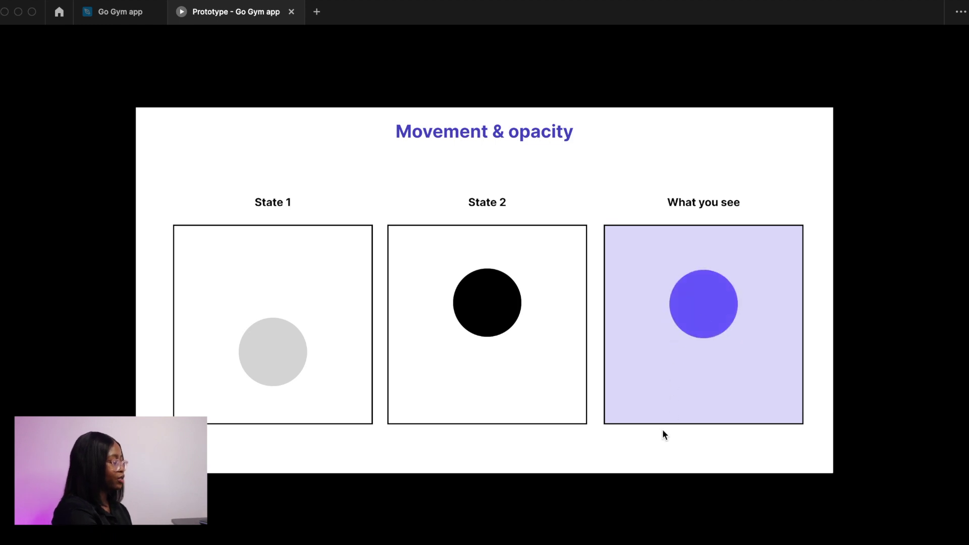
pyautogui.press('Right')
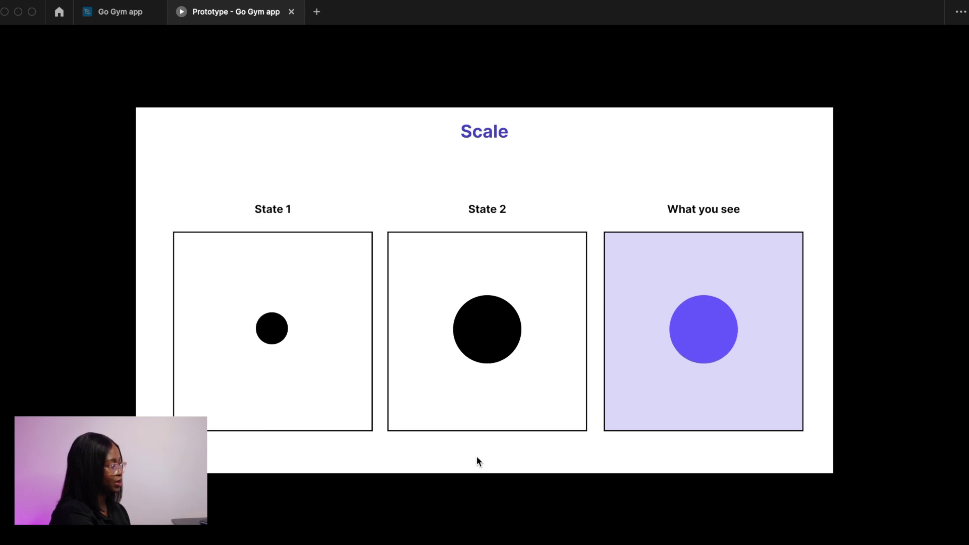
pyautogui.press('Right')
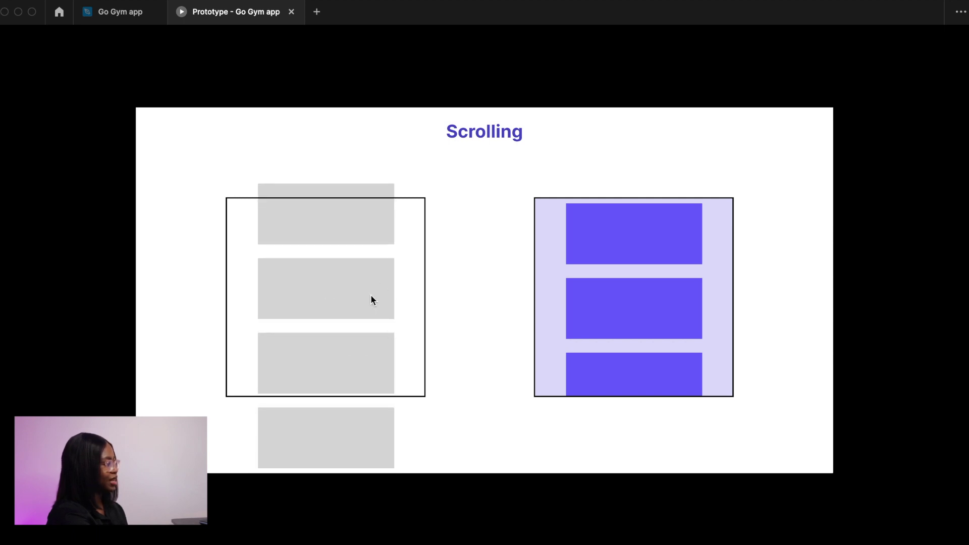
pyautogui.scroll(-2, 679, 327)
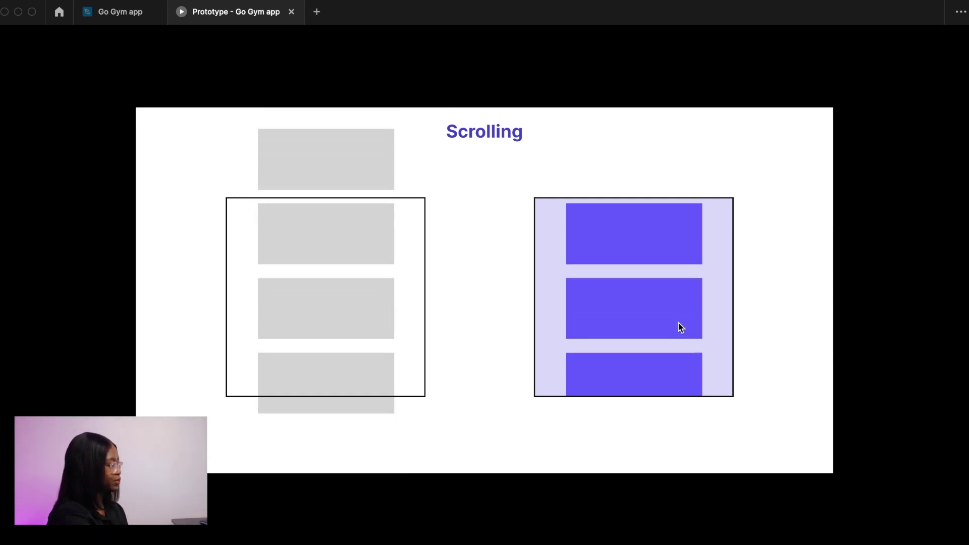
# - Wrap the four grey cards in an auto-layout frame and shorten it to 276 px tall
pyautogui.hotkey('ctrl', 'shift', 'Tab')
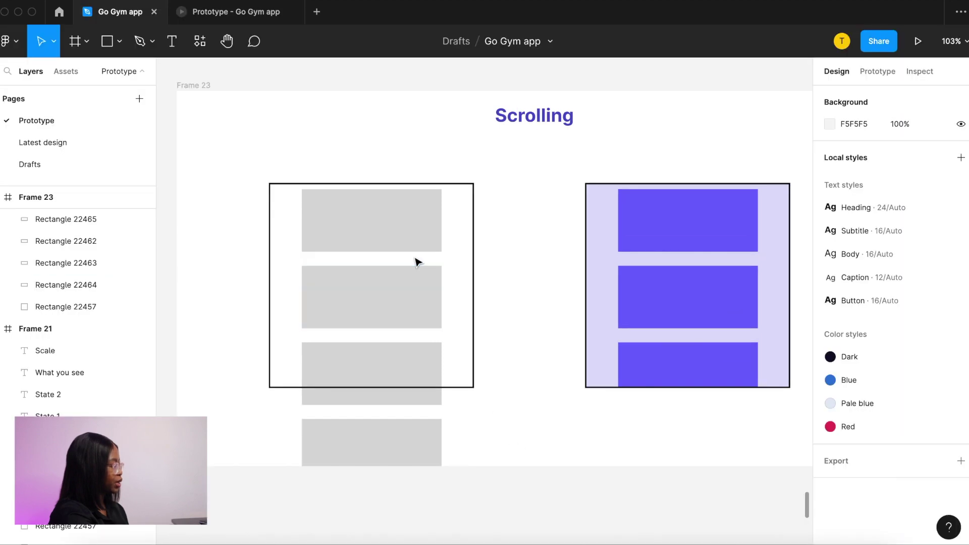
pyautogui.click(406, 233)
pyautogui.click(389, 309)
pyautogui.click(389, 367)
pyautogui.click(390, 434)
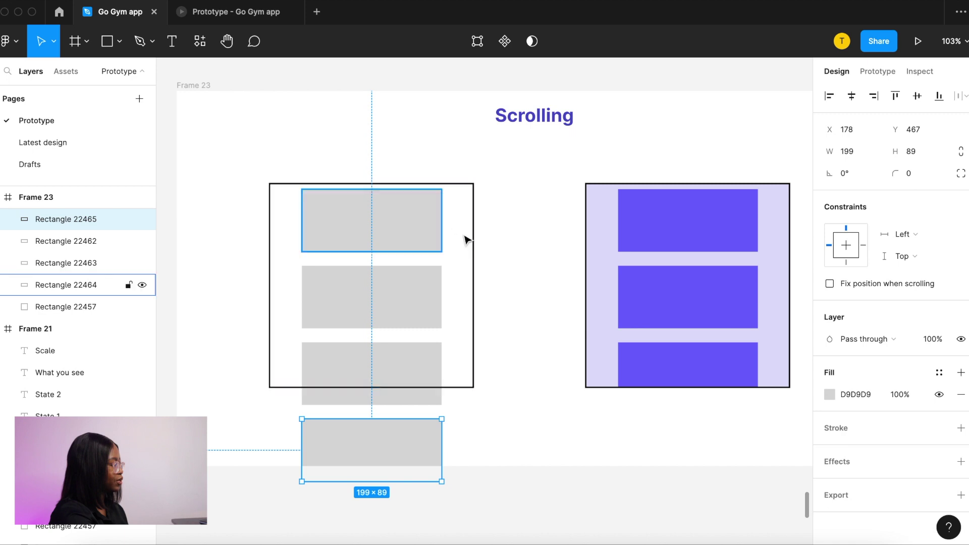
pyautogui.keyDown('shift'); pyautogui.click(411, 364); pyautogui.keyUp('shift')
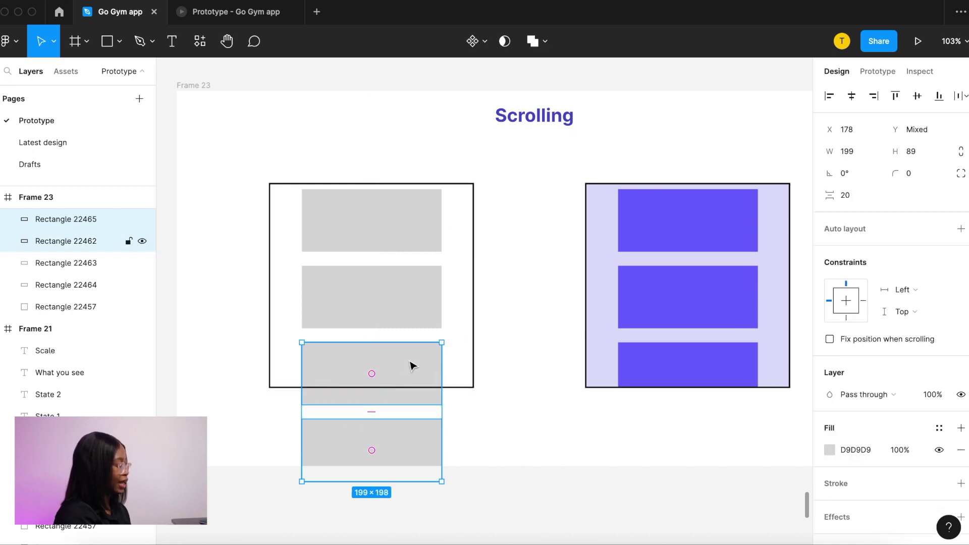
pyautogui.keyDown('shift'); pyautogui.click(410, 300); pyautogui.keyUp('shift')
pyautogui.keyDown('shift'); pyautogui.click(401, 241); pyautogui.keyUp('shift')
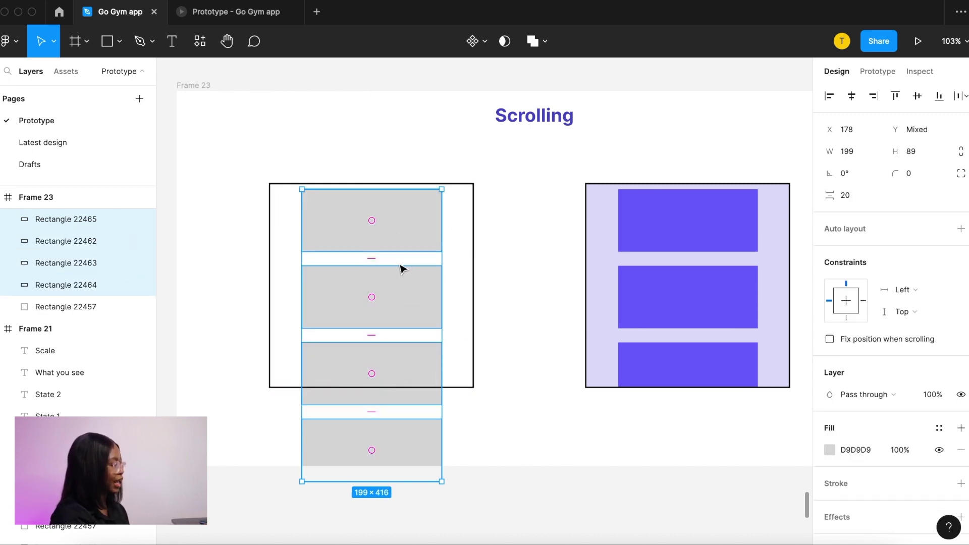
pyautogui.hotkey('shift', 'a')
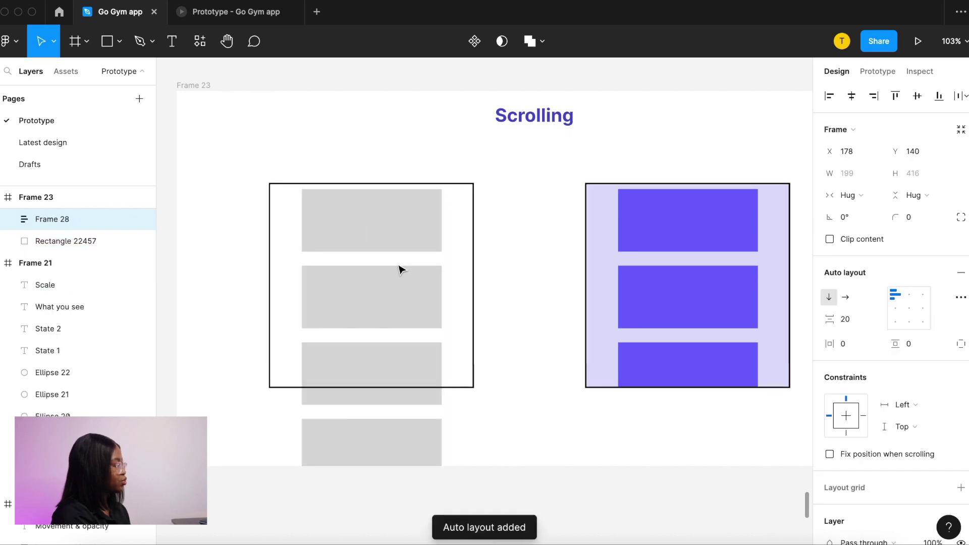
pyautogui.moveTo(400, 483); pyautogui.dragTo(399, 384)
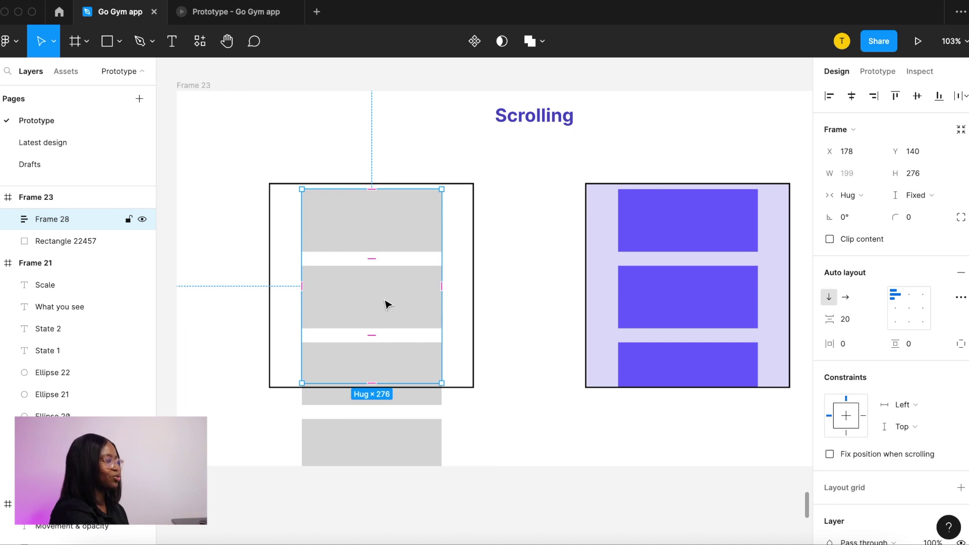
# - Set the frame's overflow scrolling to Vertical scrolling
pyautogui.hscroll(3, 389, 257)
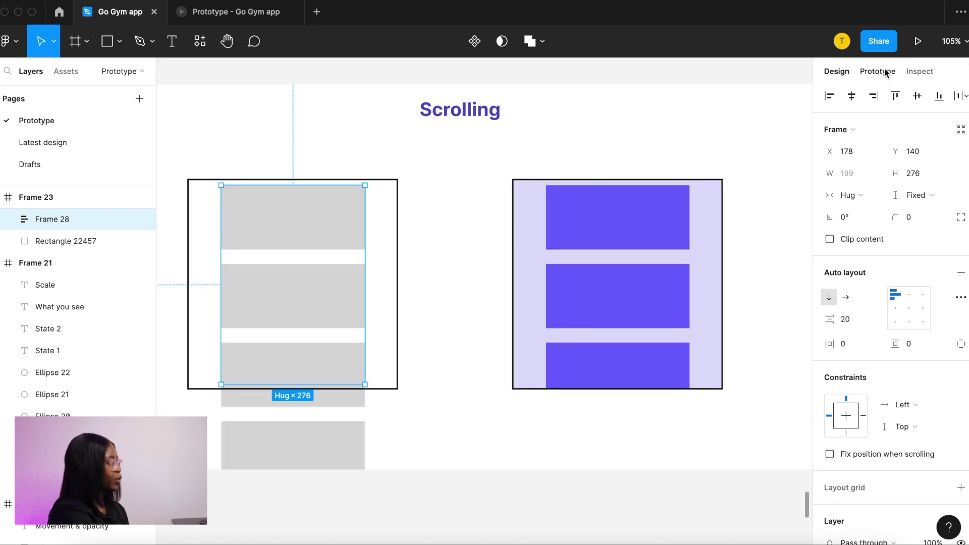
pyautogui.click(879, 74)
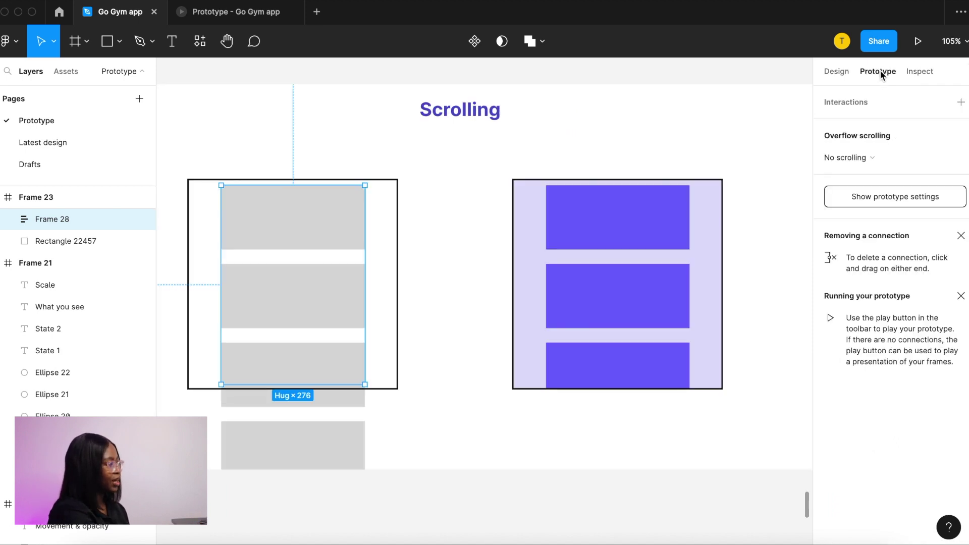
pyautogui.click(868, 157)
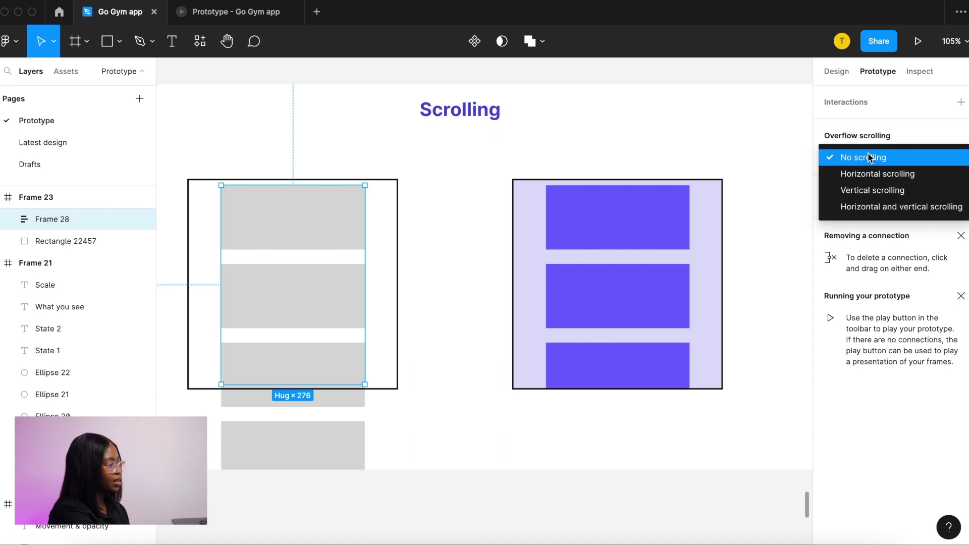
pyautogui.click(869, 192)
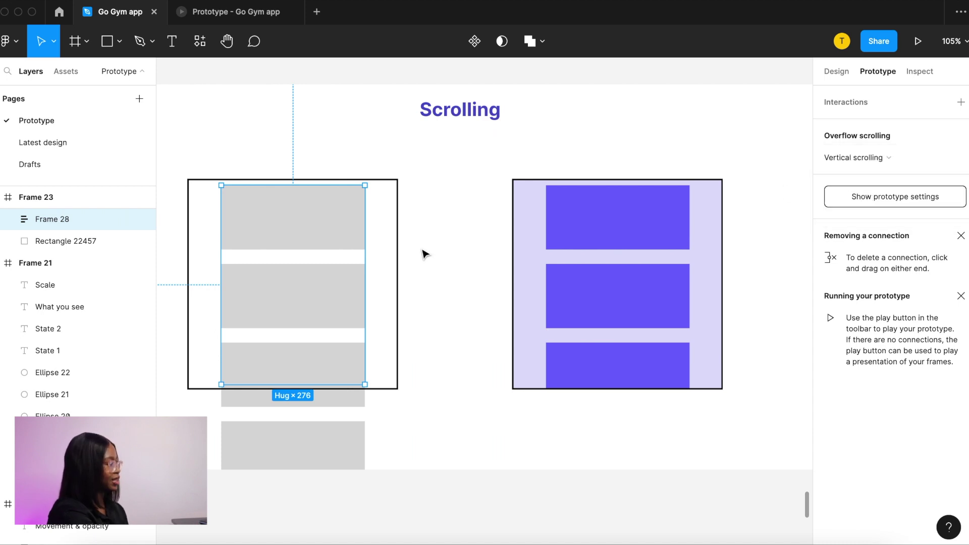
# - Scroll the grey card list in the prototype's scrolling demo to check its behaviour
pyautogui.click(247, 14)
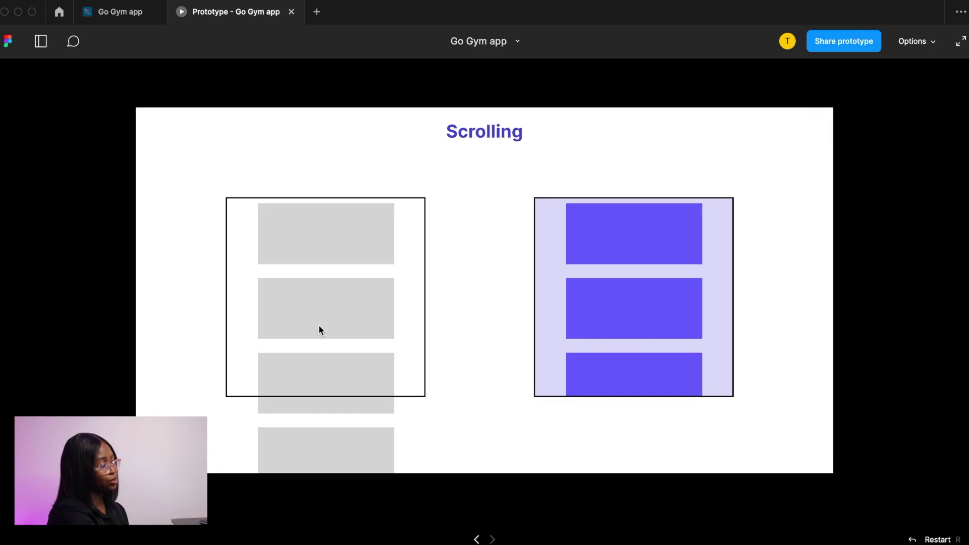
pyautogui.scroll(-3, 319, 325)
pyautogui.scroll(3, 319, 325)
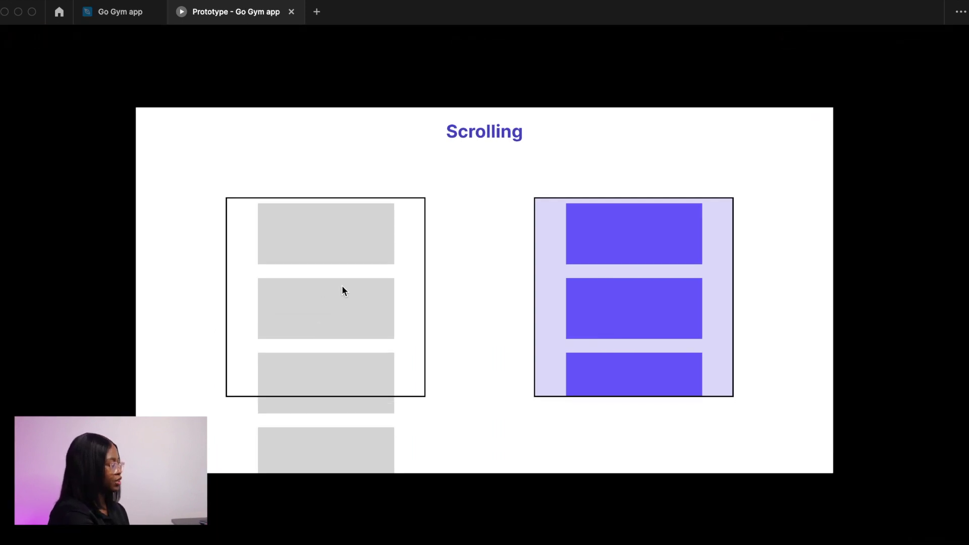
pyautogui.scroll(-3, 348, 291)
pyautogui.scroll(-2, 607, 302)
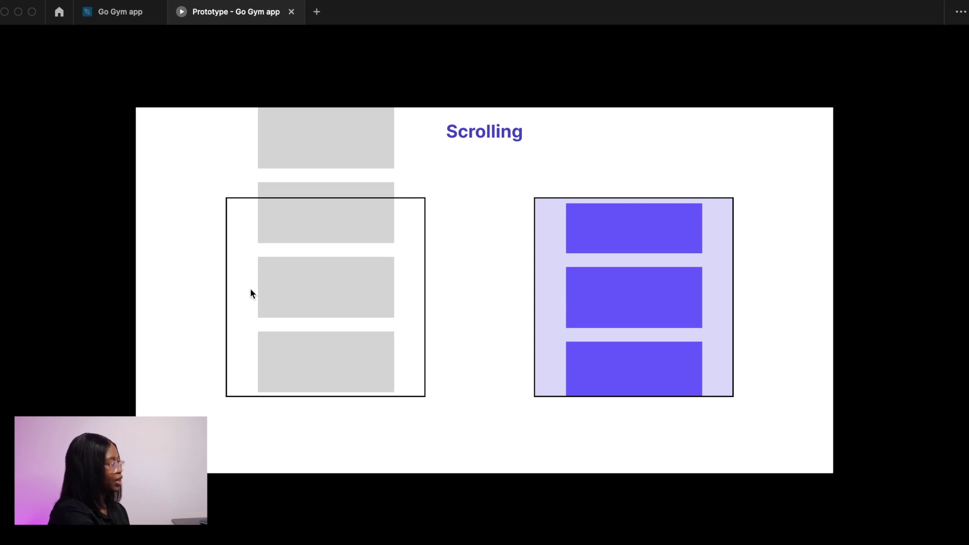
pyautogui.scroll(3, 283, 288)
pyautogui.click(136, 14)
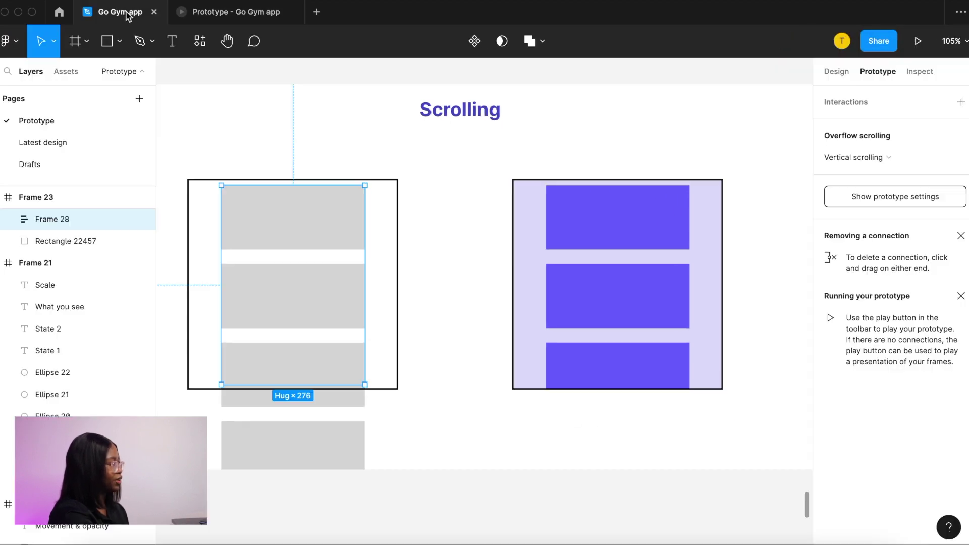
# - Enable Clip content on Frame 28 and retest the scrolling in the prototype
pyautogui.click(836, 74)
pyautogui.click(829, 240)
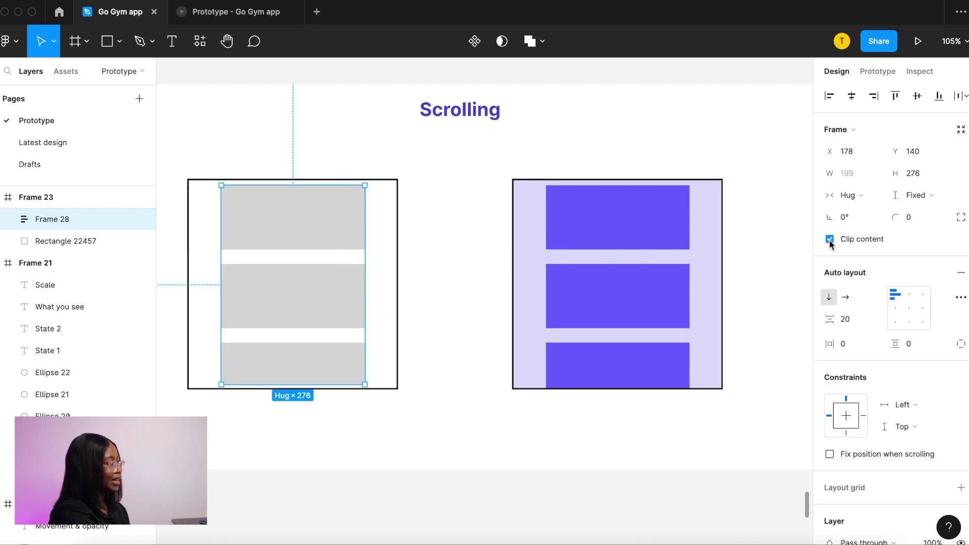
pyautogui.click(269, 11)
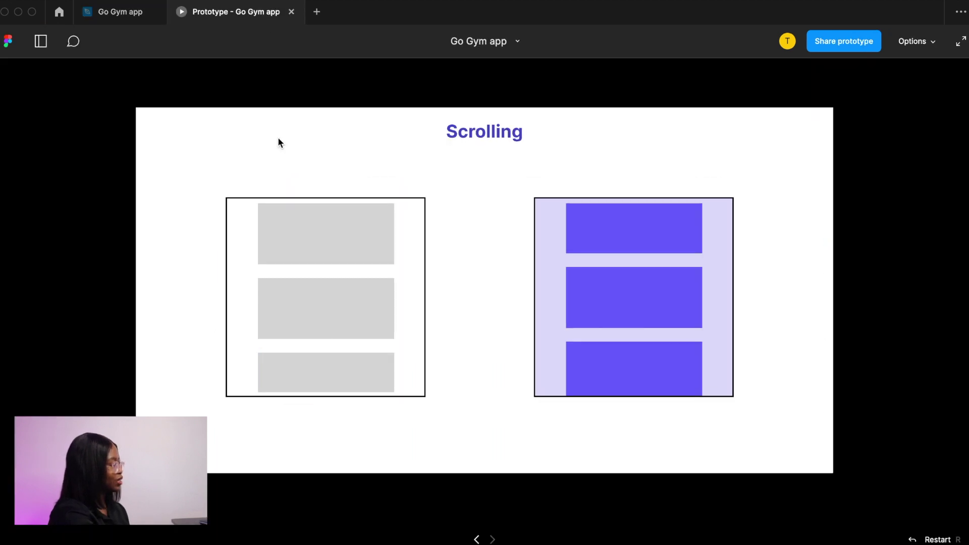
pyautogui.scroll(-2, 322, 333)
pyautogui.scroll(2, 322, 333)
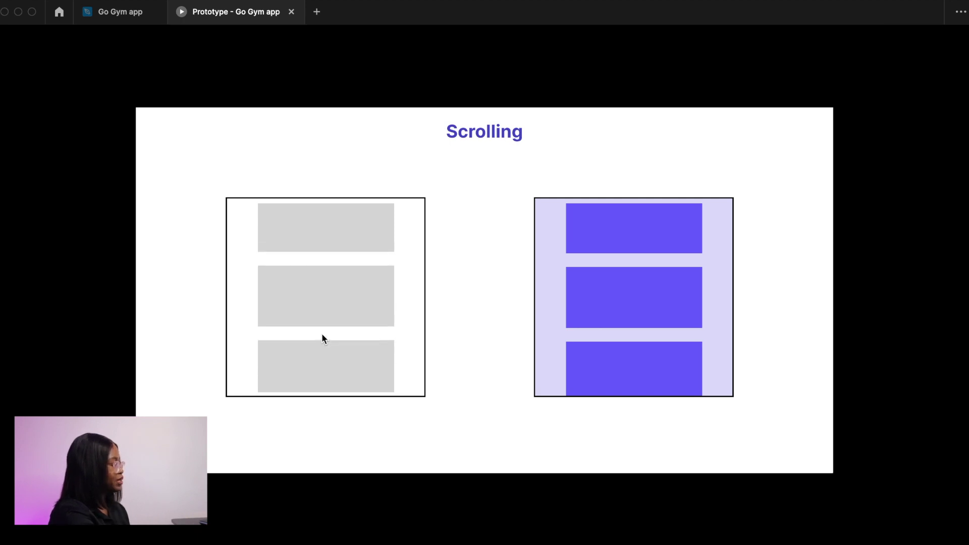
# - Extend the grey box list's height downward and test its scrolling in the prototype
pyautogui.click(120, 11)
pyautogui.moveTo(302, 385); pyautogui.dragTo(299, 439)
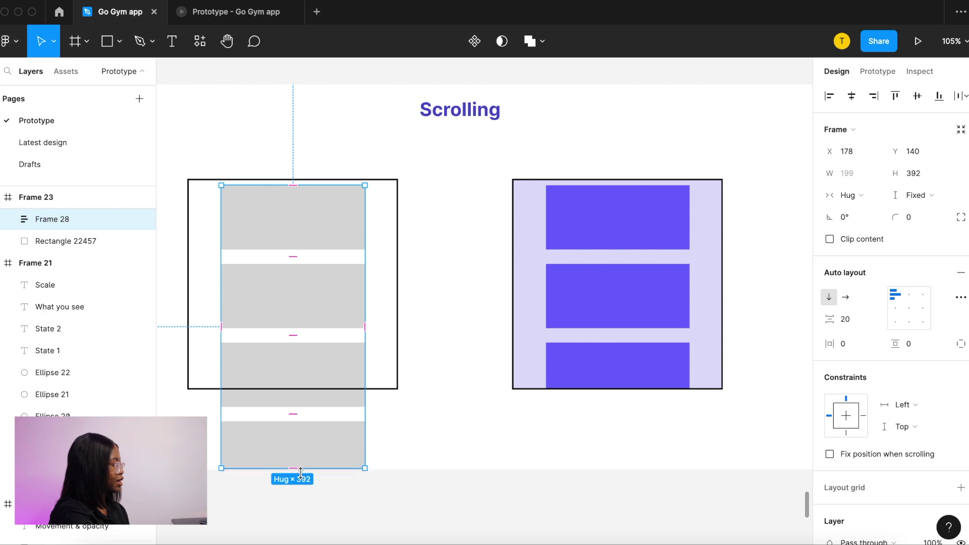
pyautogui.moveTo(301, 474); pyautogui.dragTo(301, 472)
pyautogui.scroll(-1, 284, 303)
pyautogui.click(251, 15)
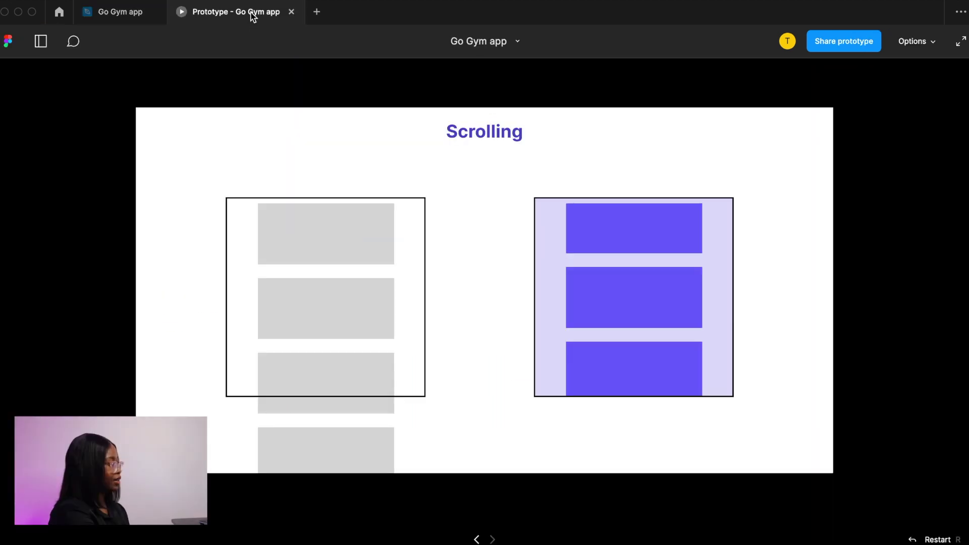
pyautogui.scroll(-1, 316, 331)
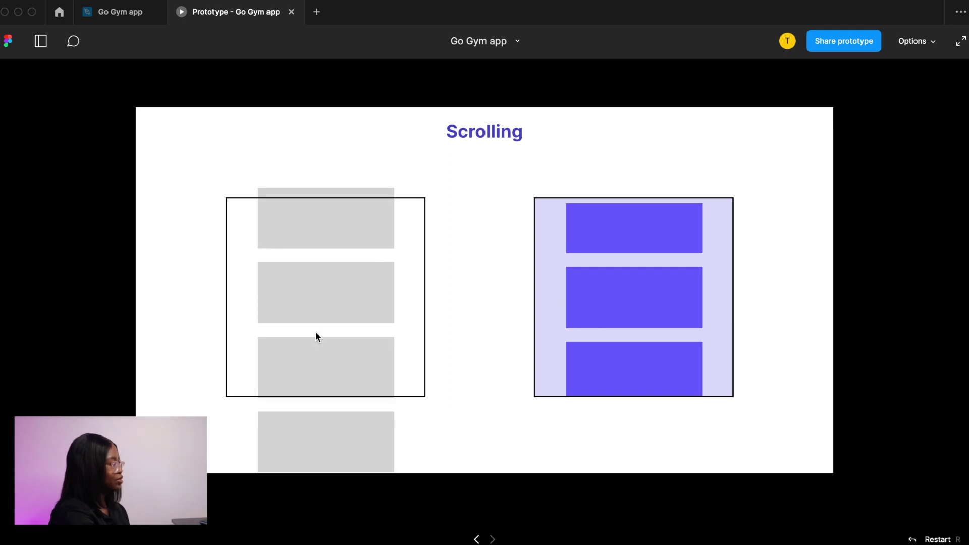
pyautogui.scroll(1, 316, 332)
pyautogui.scroll(-1, 337, 273)
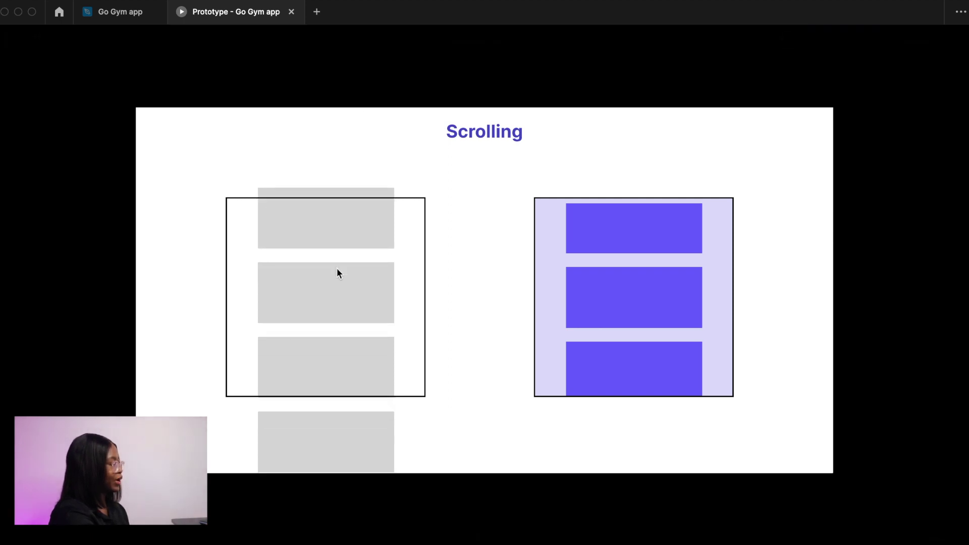
pyautogui.scroll(1, 337, 273)
pyautogui.scroll(-1, 337, 273)
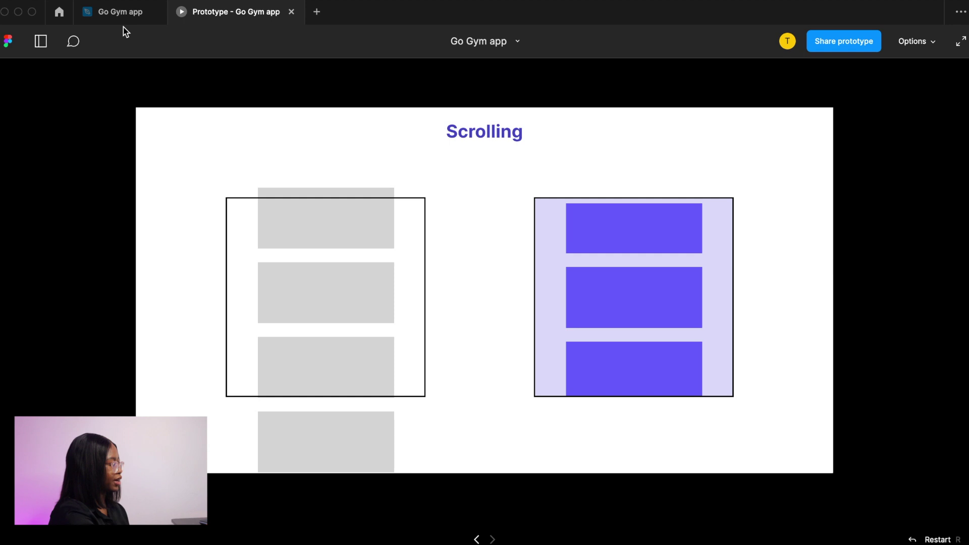
# - Resize the grey box list to 281 tall and clip its overflow content
pyautogui.click(126, 11)
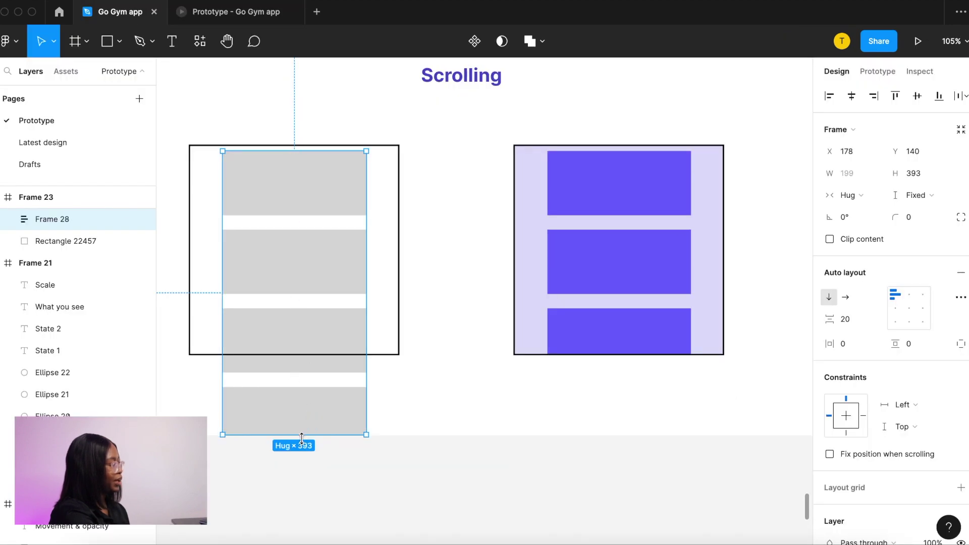
pyautogui.moveTo(330, 374); pyautogui.dragTo(329, 351)
pyautogui.click(830, 239)
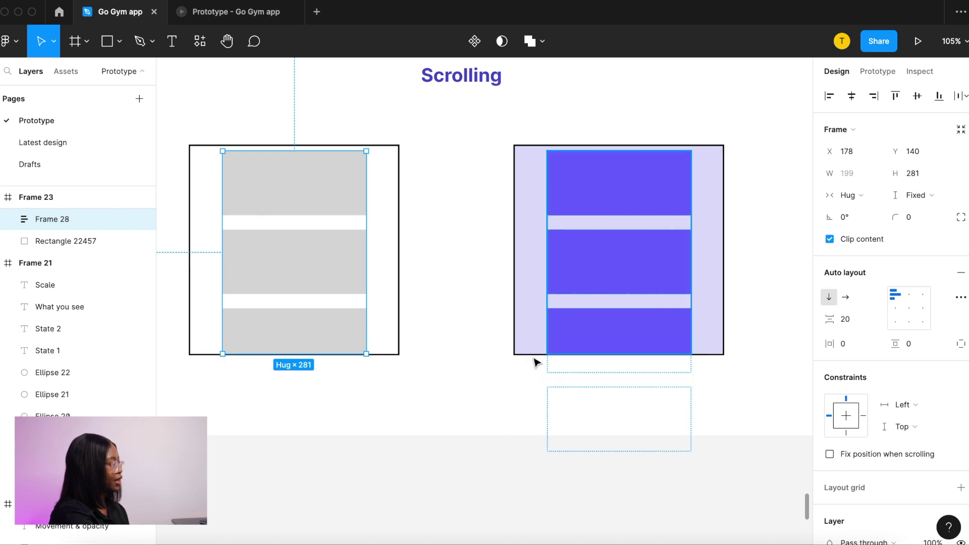
# - Run the prototype, scroll the Go Gym home screen, then open Classes and drag the date chips
pyautogui.press('super+alt+Return')
pyautogui.scroll(1, 311, 323)
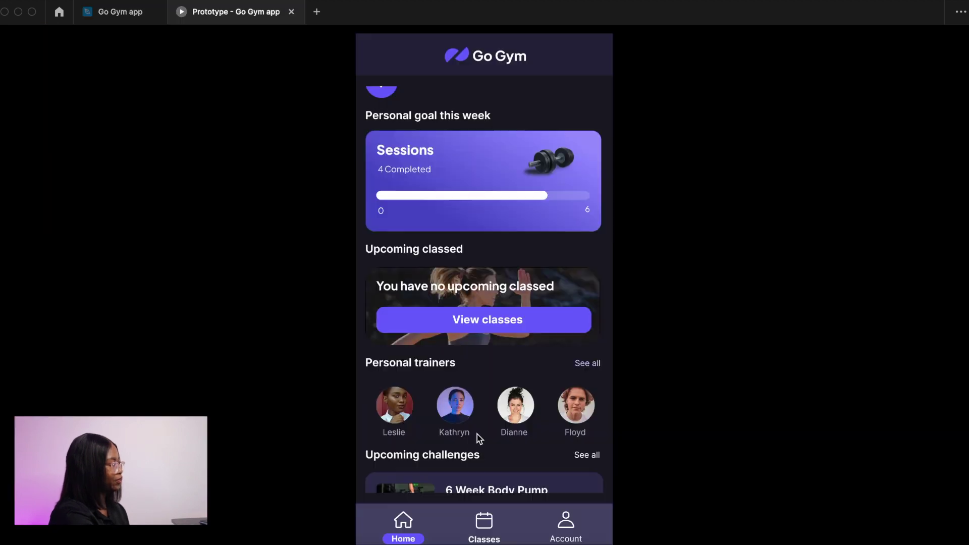
pyautogui.scroll(-3, 479, 436)
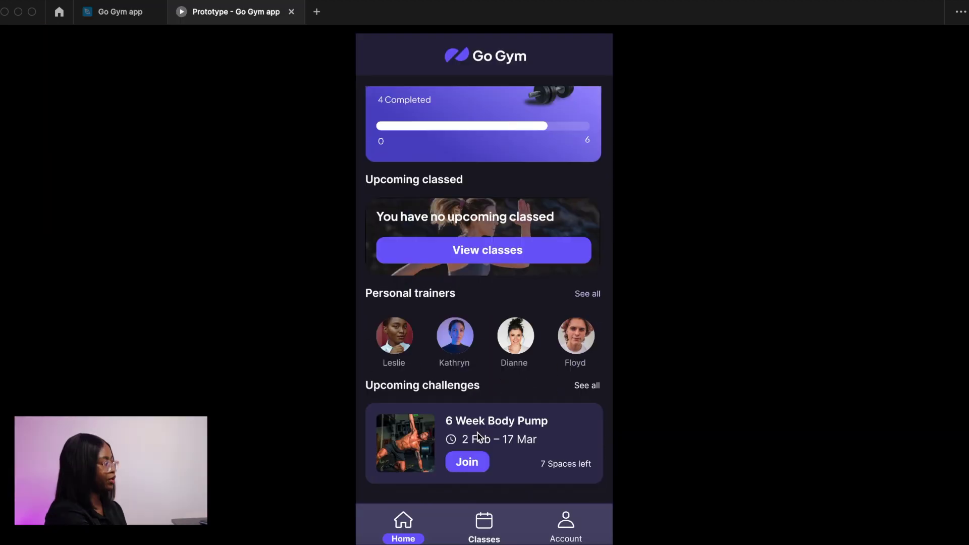
pyautogui.scroll(3, 478, 437)
pyautogui.scroll(-3, 479, 437)
pyautogui.scroll(3, 479, 437)
pyautogui.hscroll(3, 530, 426)
pyautogui.hscroll(-3, 530, 426)
pyautogui.hscroll(3, 530, 426)
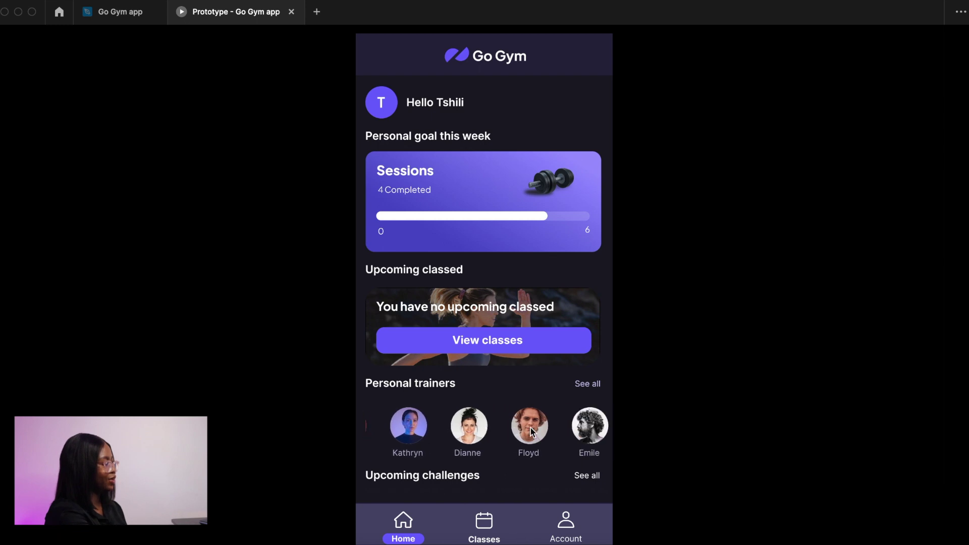
pyautogui.click(485, 527)
pyautogui.moveTo(555, 166)
pyautogui.mouseDown()
pyautogui.moveTo(454, 162)
pyautogui.moveTo(550, 165)
pyautogui.moveTo(434, 177)
pyautogui.moveTo(563, 171)
pyautogui.mouseUp()
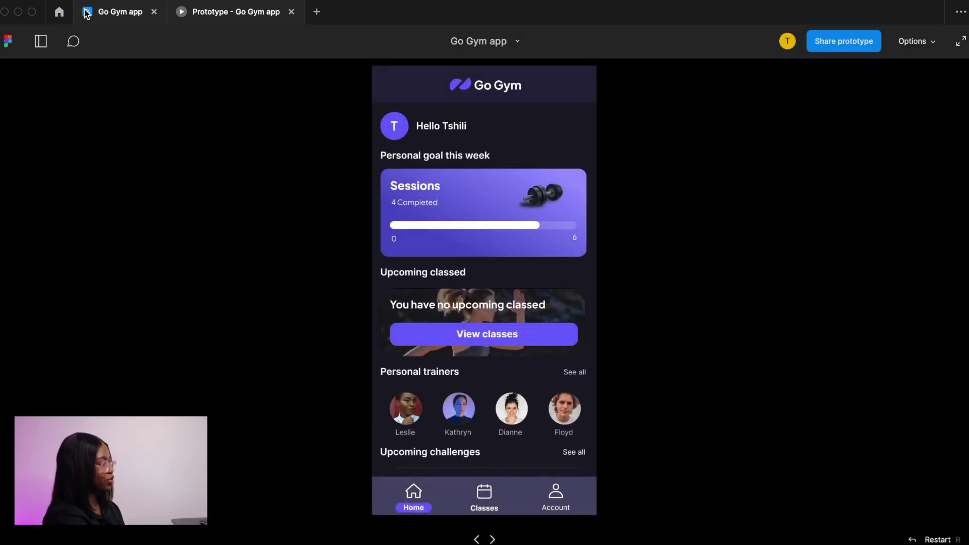
# - Return to the Go Gym design file and pan across its frames
pyautogui.click(104, 14)
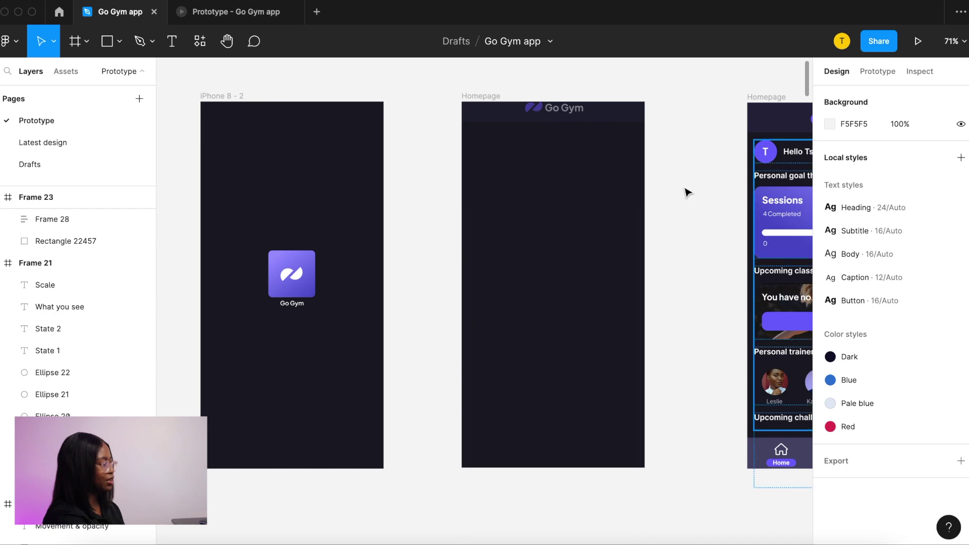
pyautogui.hscroll(5, 550, 306)
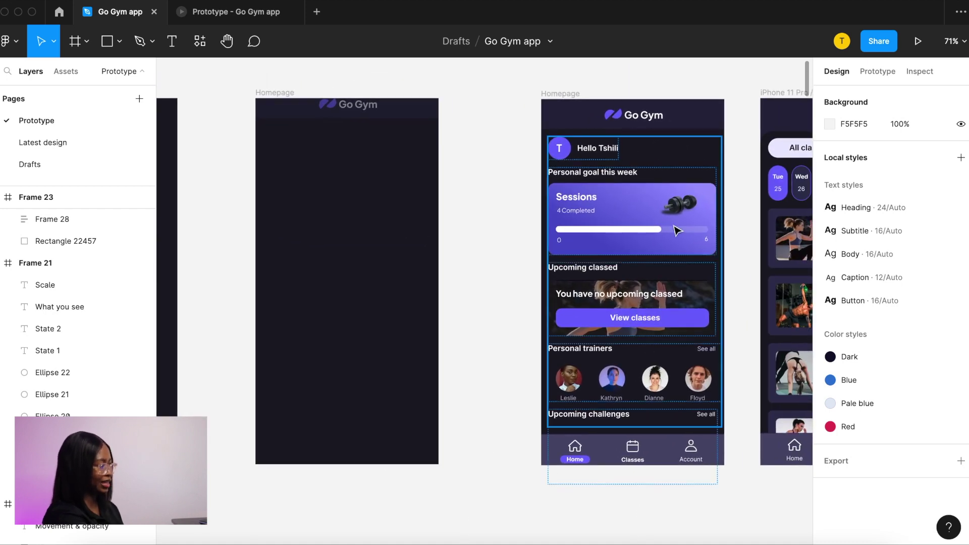
pyautogui.hscroll(-1, 331, 344)
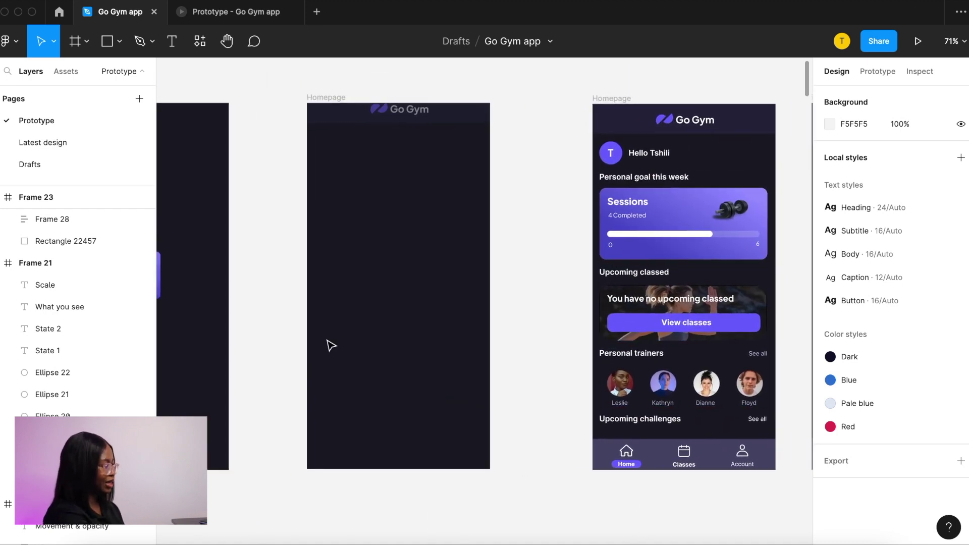
# - Inspect the middle Homepage frame's content area, Go Gym header and bottom navigation group
pyautogui.click(412, 337)
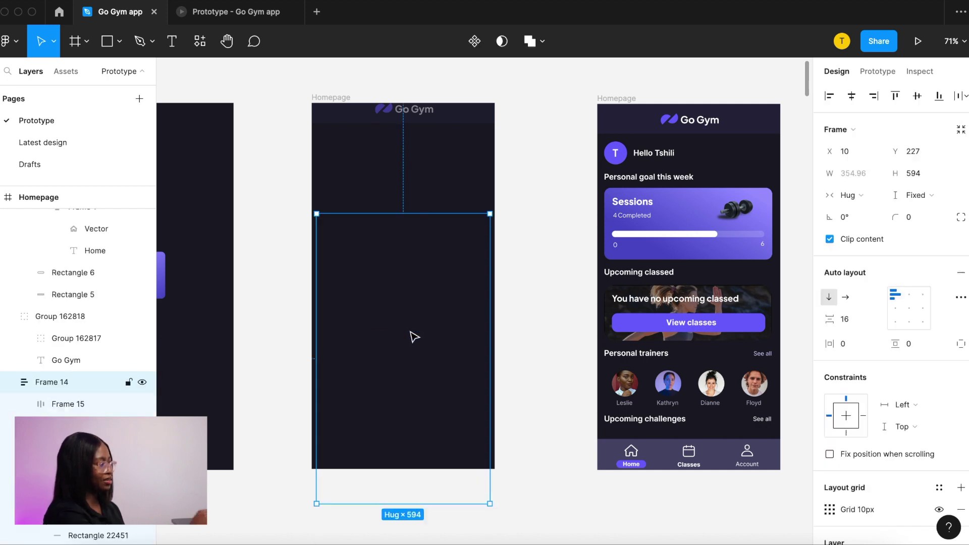
pyautogui.scroll(-3, 928, 420)
pyautogui.press('Escape')
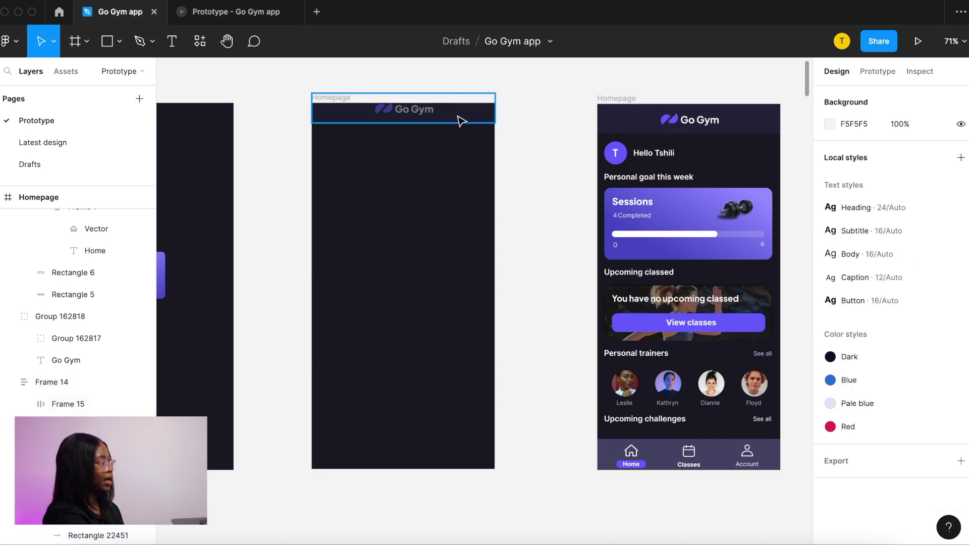
pyautogui.click(462, 120)
pyautogui.click(515, 180)
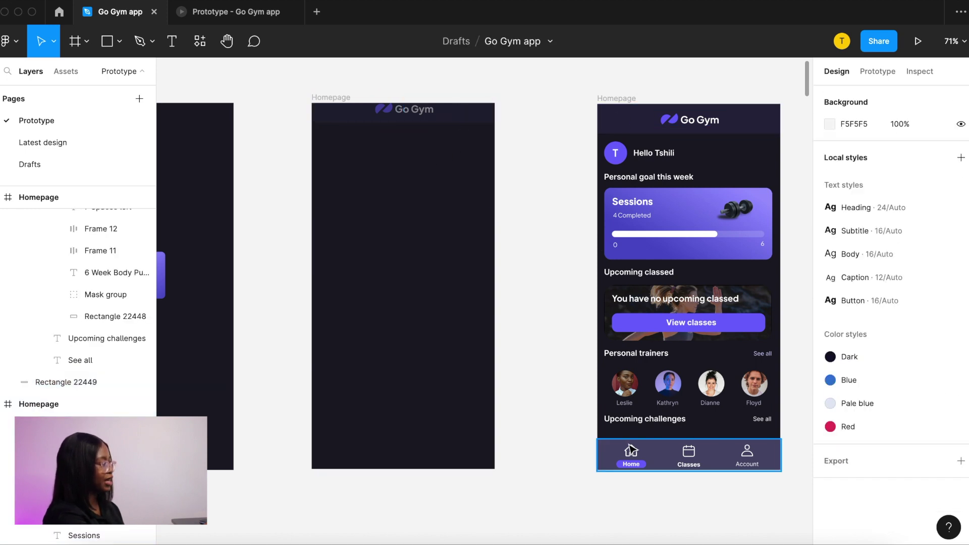
pyautogui.click(457, 464)
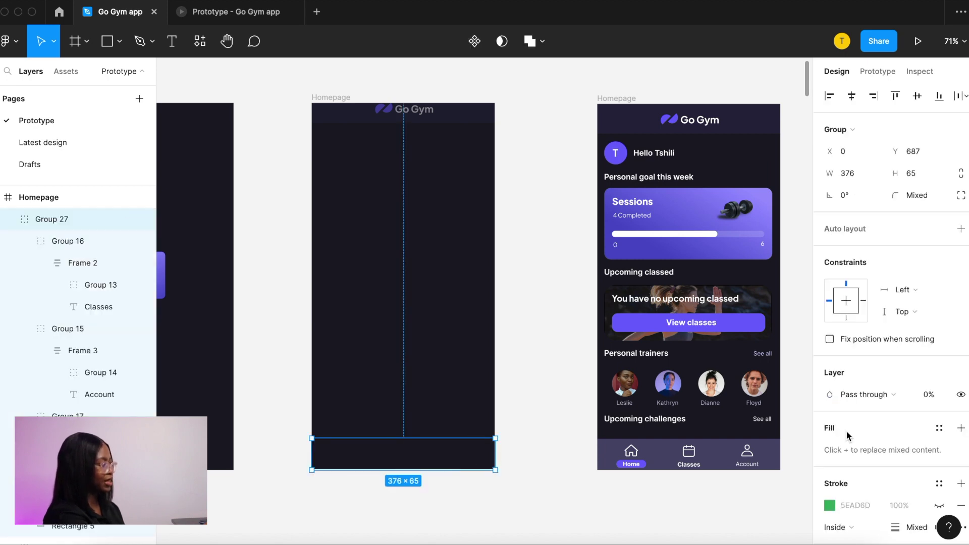
pyautogui.click(537, 447)
pyautogui.hscroll(2, 537, 447)
pyautogui.scroll(-3, 537, 448)
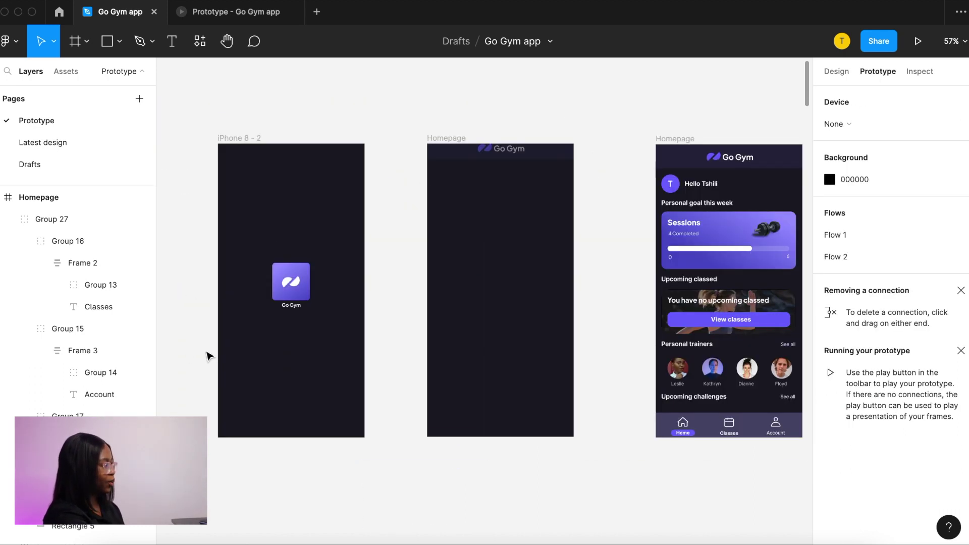
# - Link the splash screen's Go Gym logo to the Homepage frame with an Instant transition
pyautogui.click(302, 289)
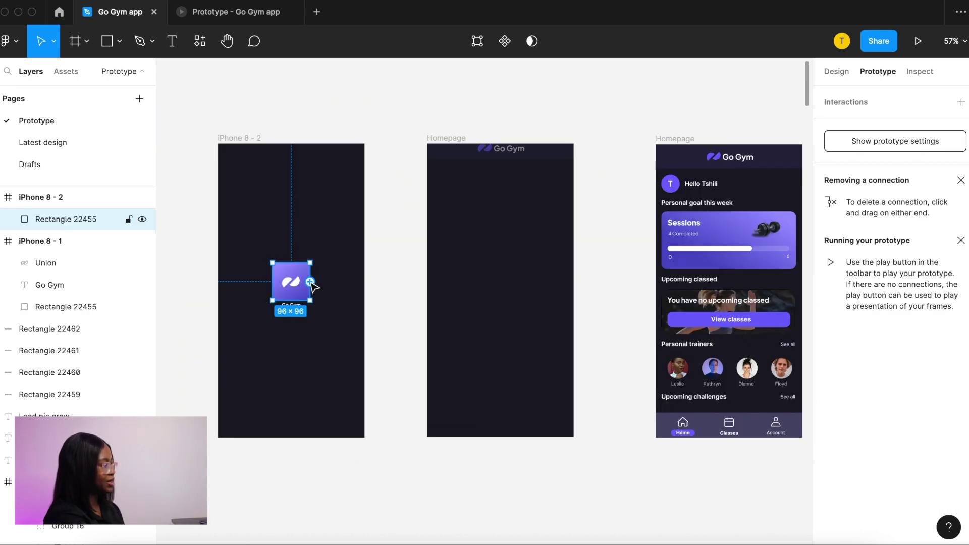
pyautogui.moveTo(311, 281); pyautogui.dragTo(438, 281)
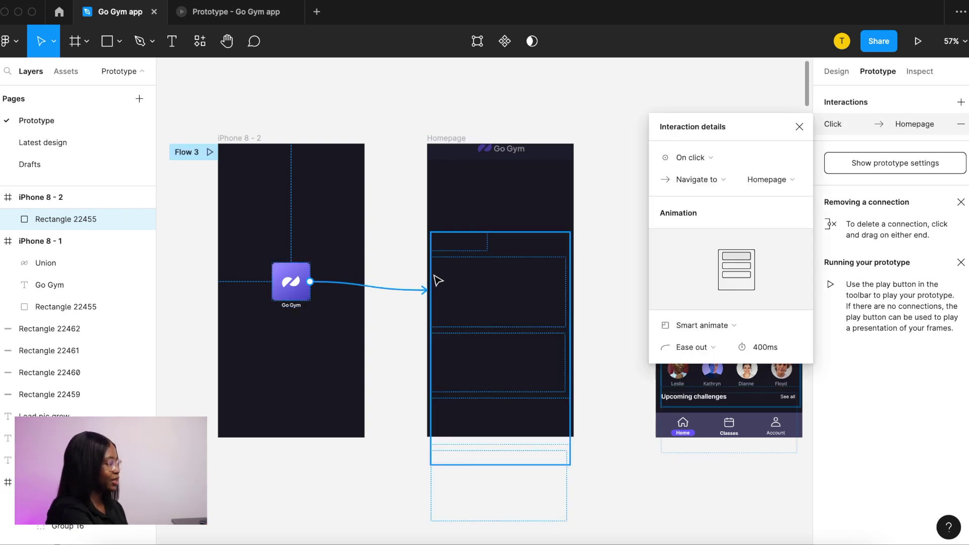
pyautogui.click(726, 326)
pyautogui.click(725, 293)
pyautogui.hscroll(5, 603, 310)
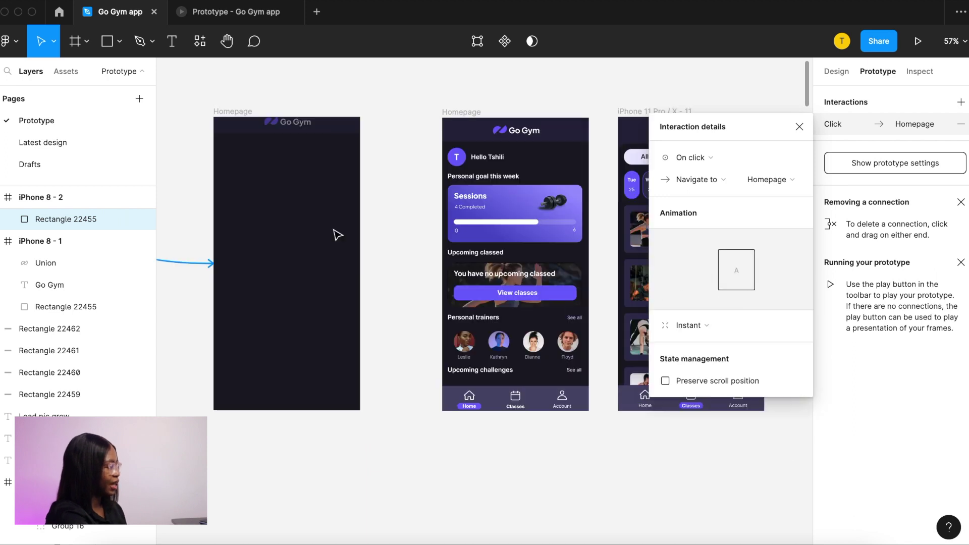
# - Link the blank Homepage to the full Homepage after a 200ms delay, using Smart animate
pyautogui.click(234, 113)
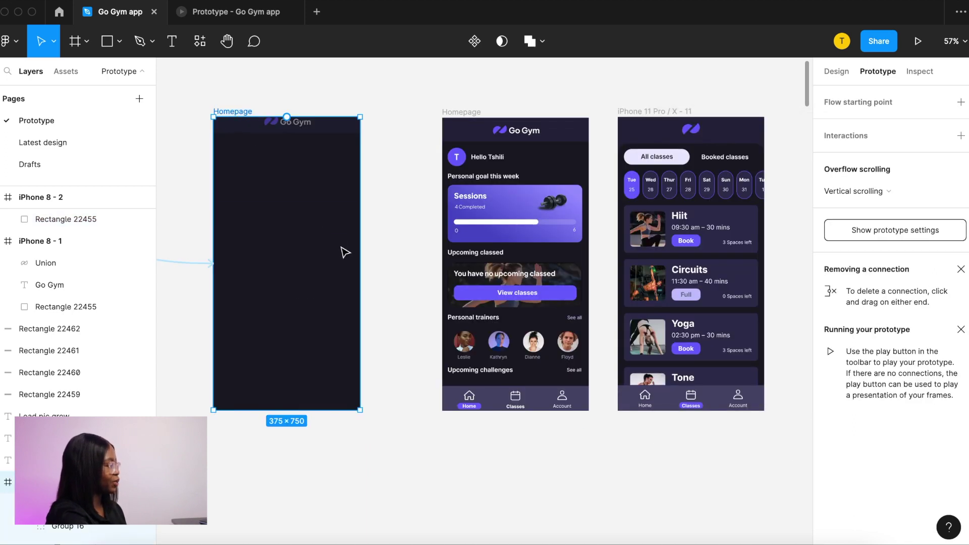
pyautogui.moveTo(360, 264); pyautogui.dragTo(451, 266)
pyautogui.hscroll(-3, 416, 353)
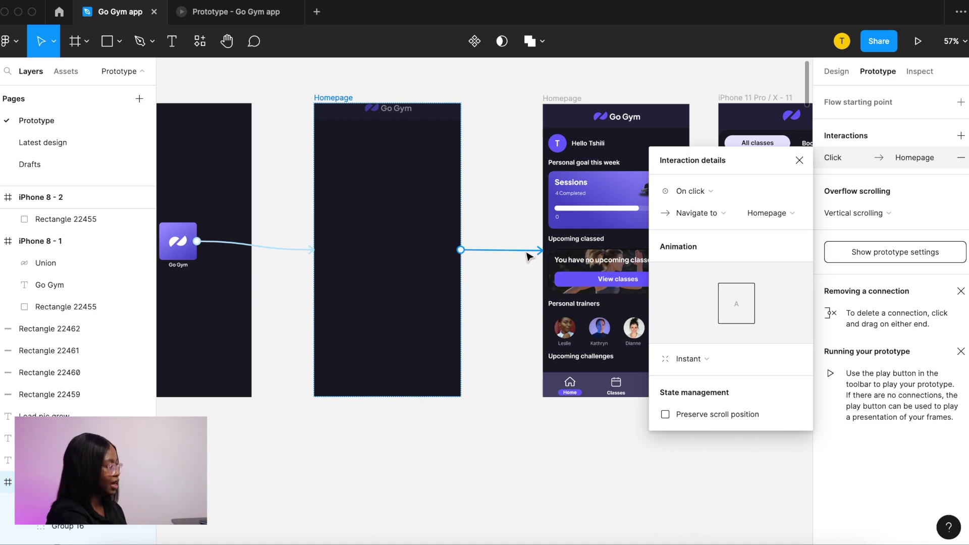
pyautogui.click(692, 190)
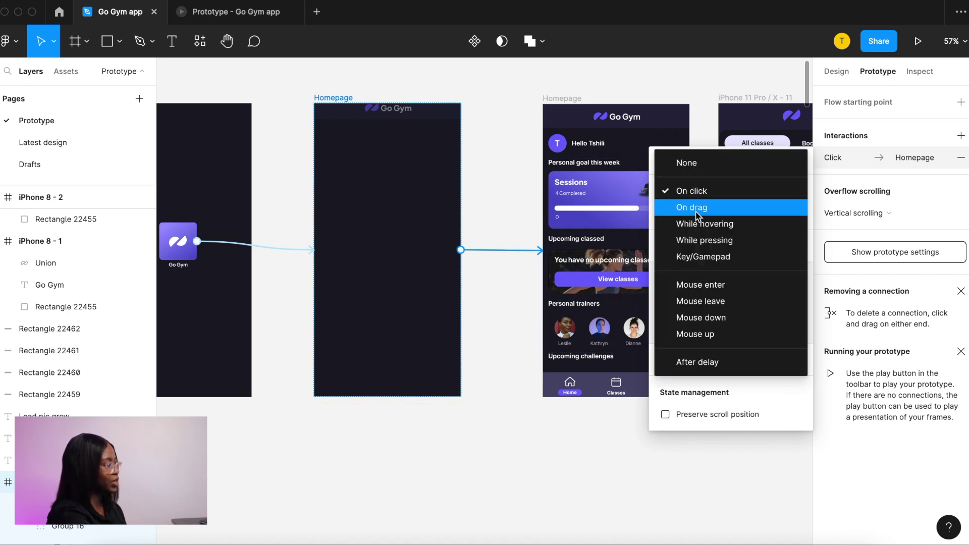
pyautogui.click(688, 364)
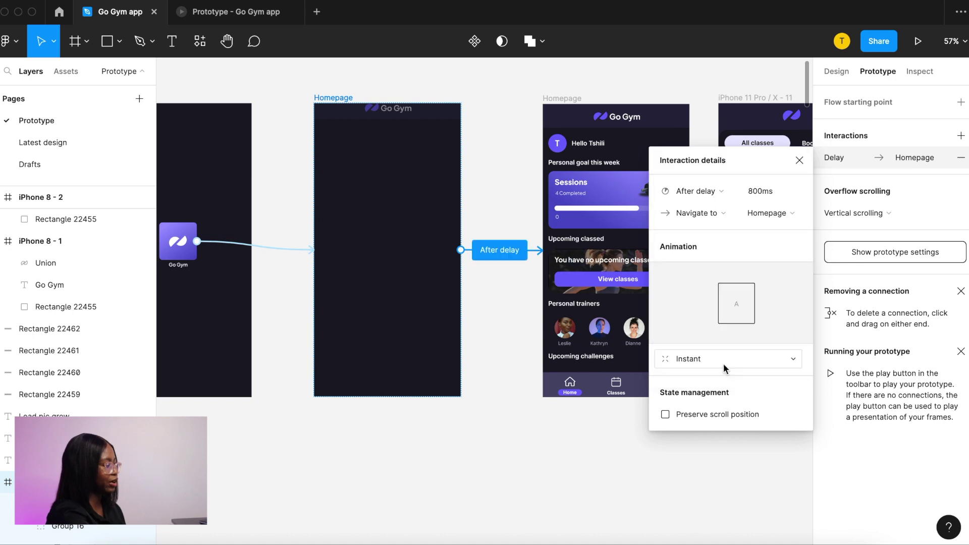
pyautogui.click(759, 190)
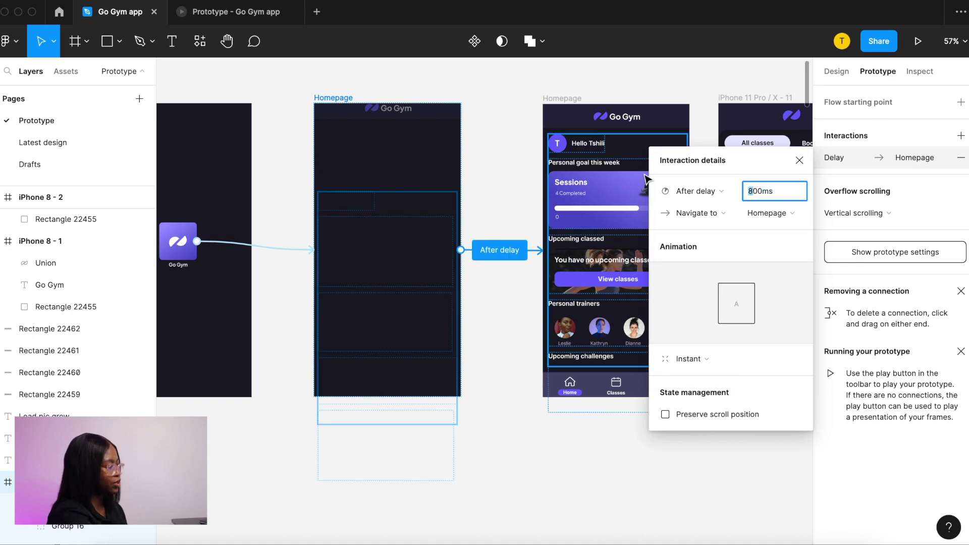
pyautogui.write('2')
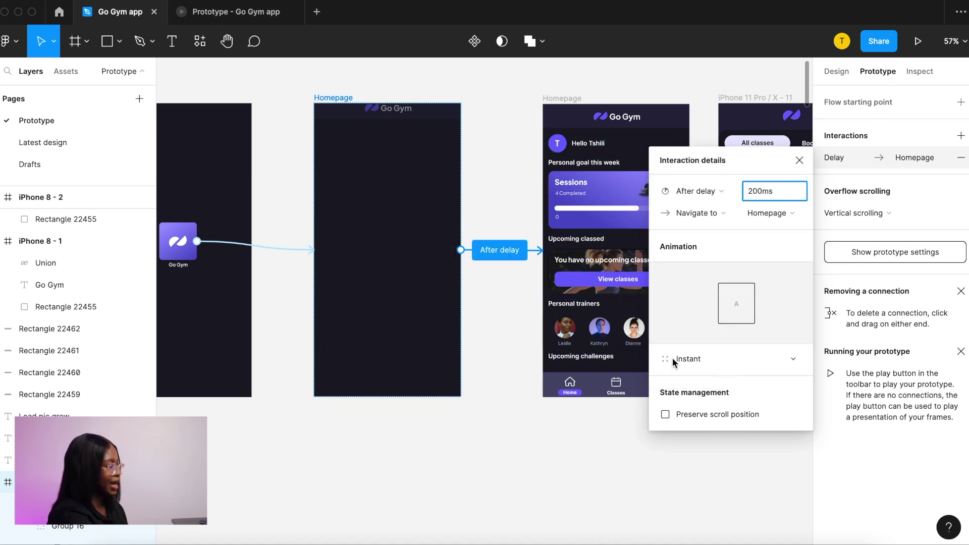
pyautogui.hscroll(2, 437, 368)
pyautogui.hscroll(2, 437, 368)
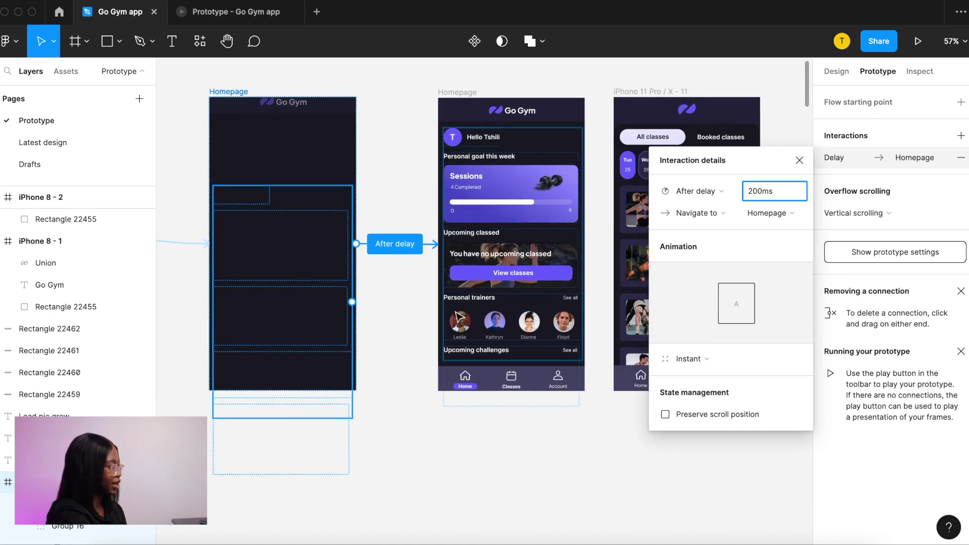
pyautogui.click(755, 394)
pyautogui.click(706, 358)
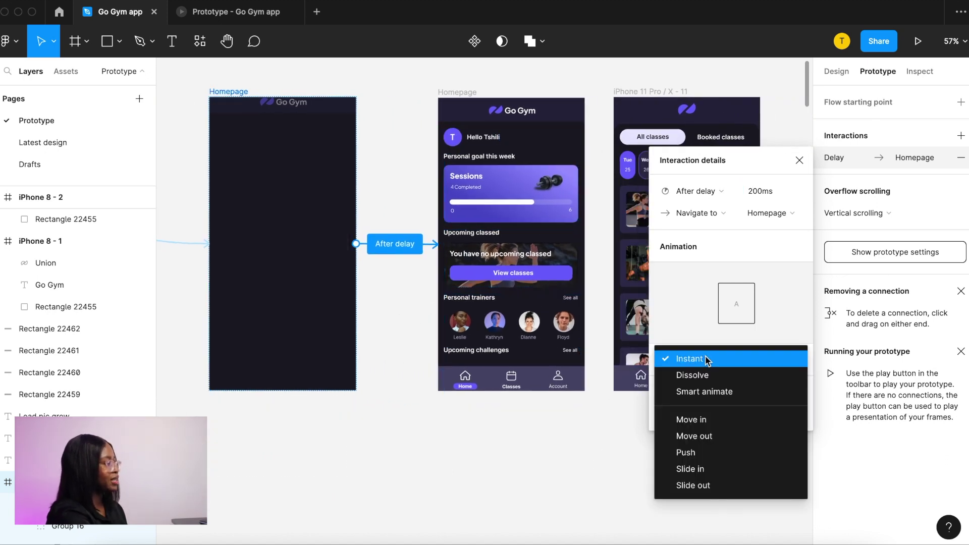
pyautogui.click(715, 392)
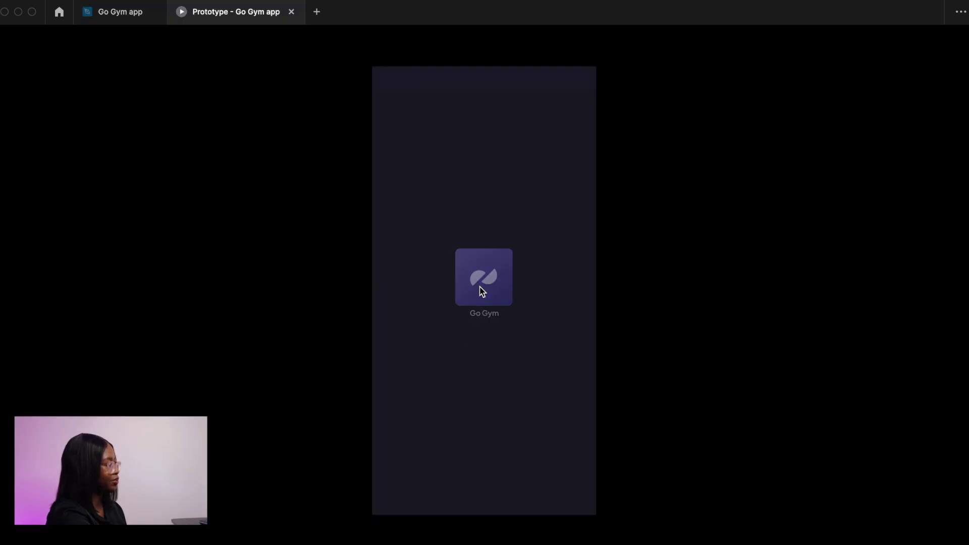
pyautogui.click(235, 12)
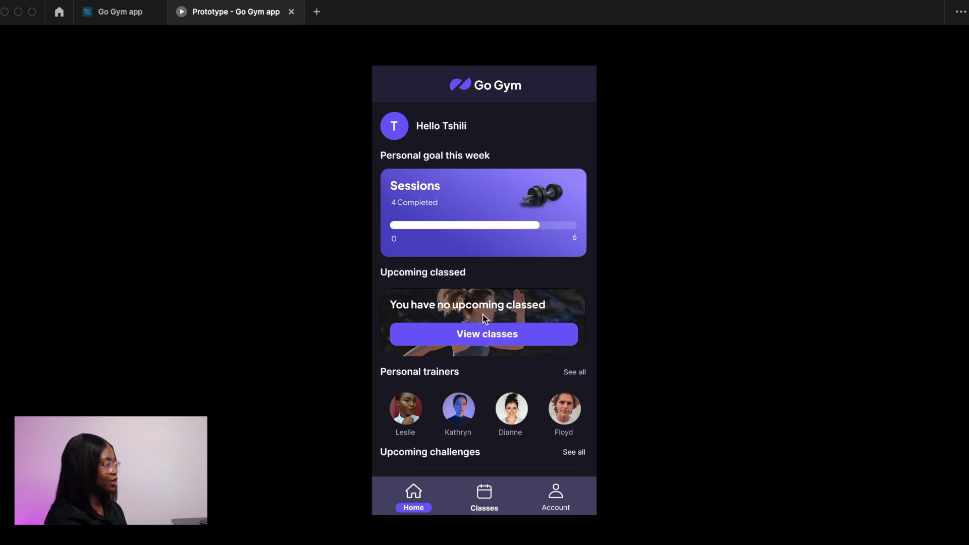
pyautogui.hotkey('ctrl', 'shift', 'Tab')
# - Connect the Homepage nav bar's Classes icon to the class list frame iPhone 11 Pro / X - 11
pyautogui.doubleClick(331, 452)
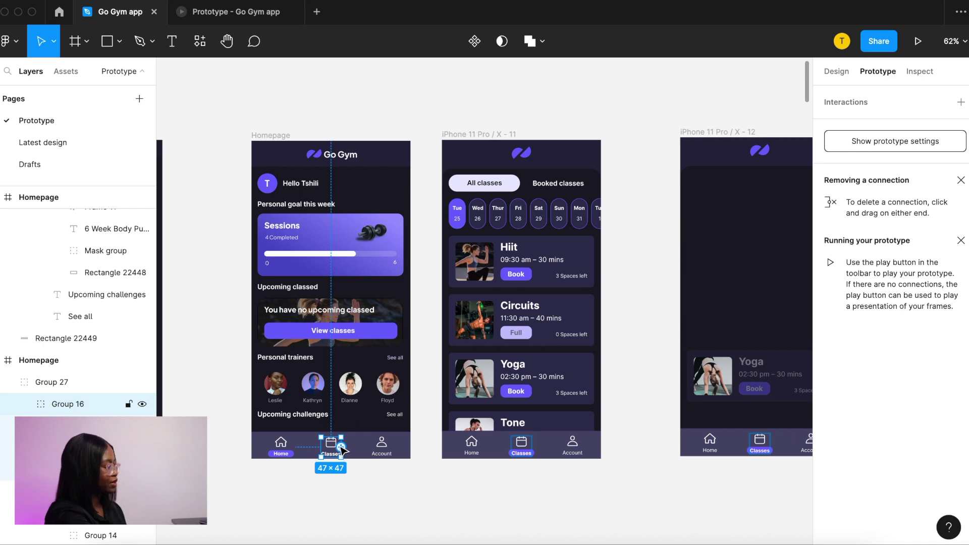
pyautogui.moveTo(342, 447); pyautogui.dragTo(453, 452)
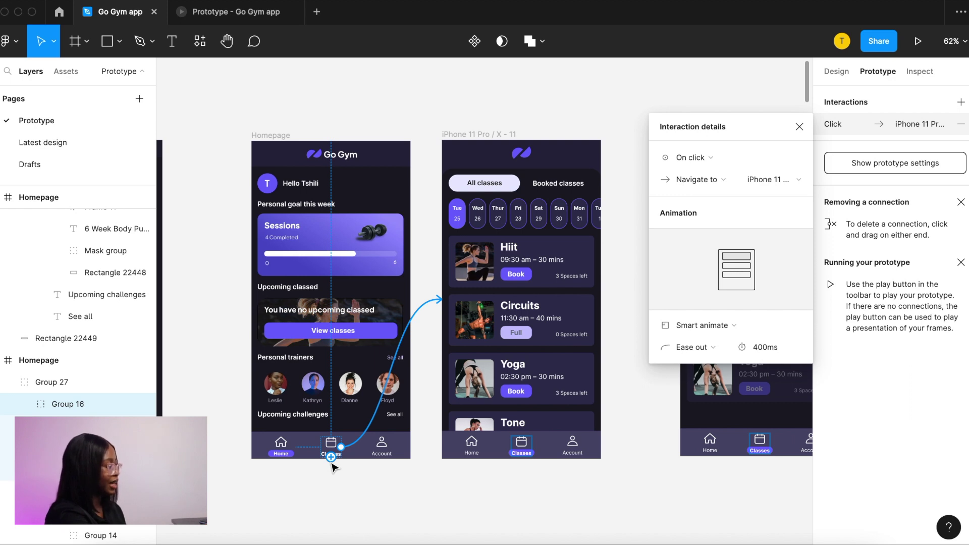
pyautogui.hscroll(5, 331, 467)
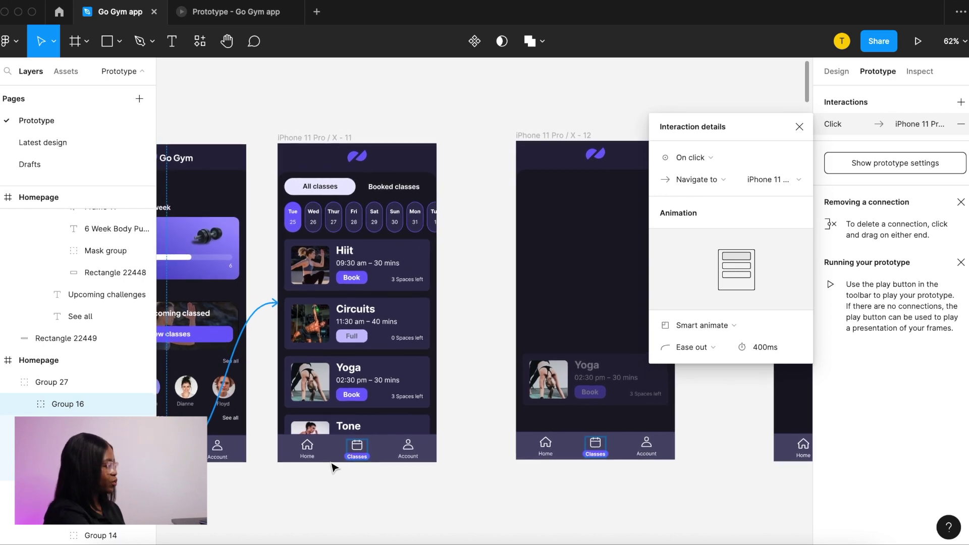
pyautogui.click(800, 127)
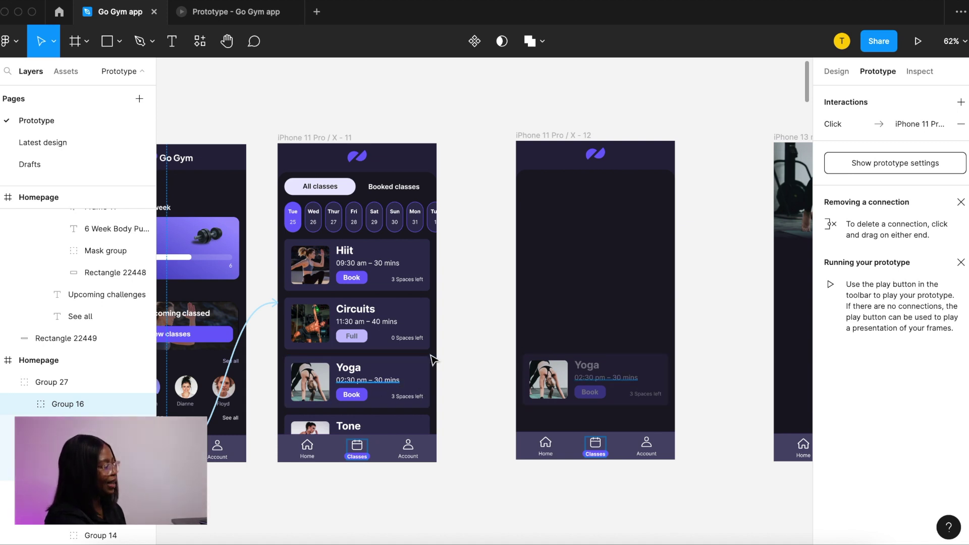
pyautogui.scroll(-5, 447, 388)
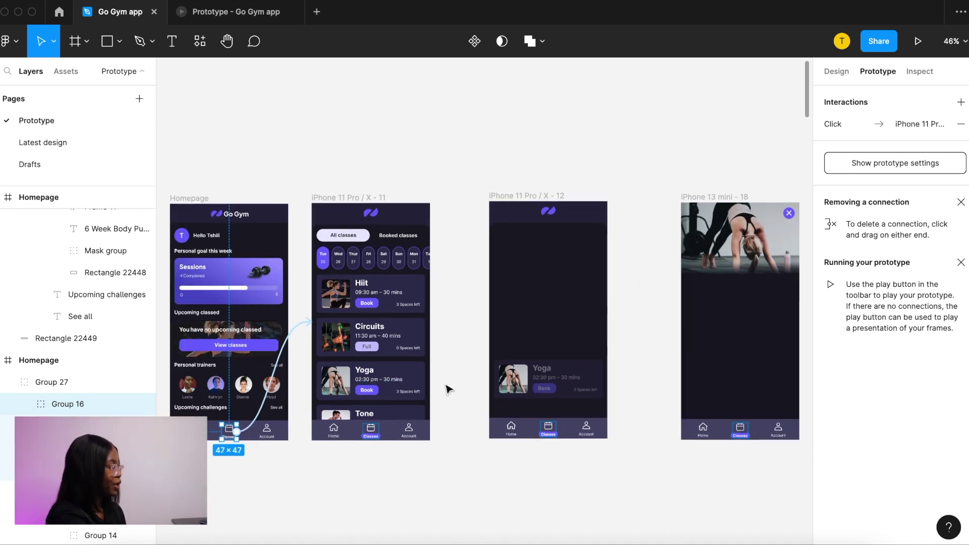
pyautogui.scroll(3, 447, 388)
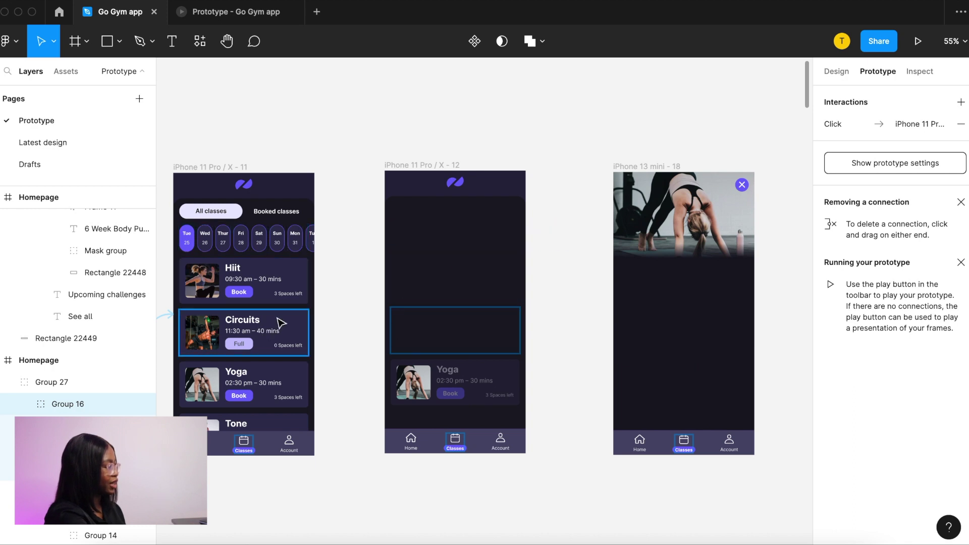
# - Link the Yoga card in the class list to frame 12
pyautogui.scroll(2, 303, 338)
pyautogui.click(314, 352)
pyautogui.moveTo(353, 340); pyautogui.dragTo(459, 257)
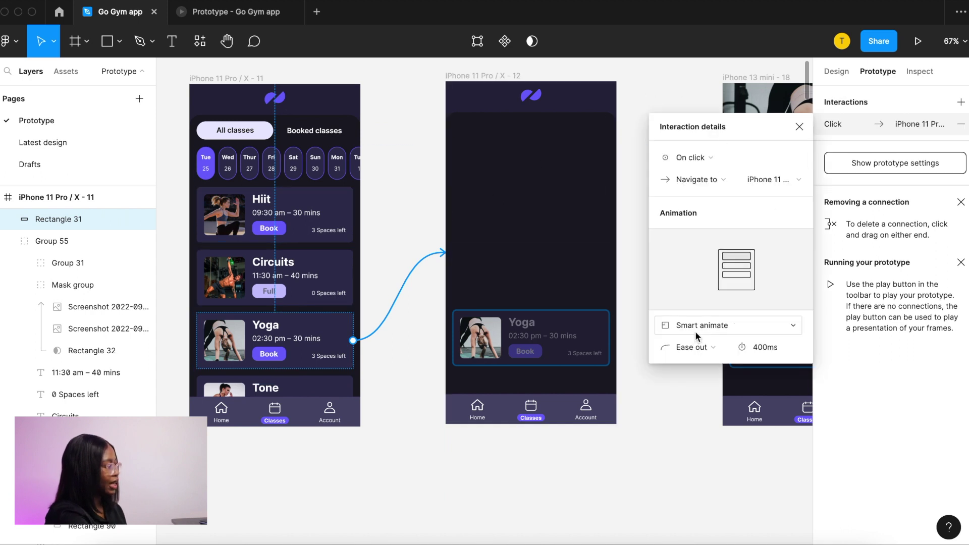
pyautogui.click(594, 511)
pyautogui.hscroll(5, 594, 511)
pyautogui.scroll(2, 595, 510)
# - Connect frame 12 to iPhone 13 mini - 18, triggered After delay at 100ms
pyautogui.click(346, 122)
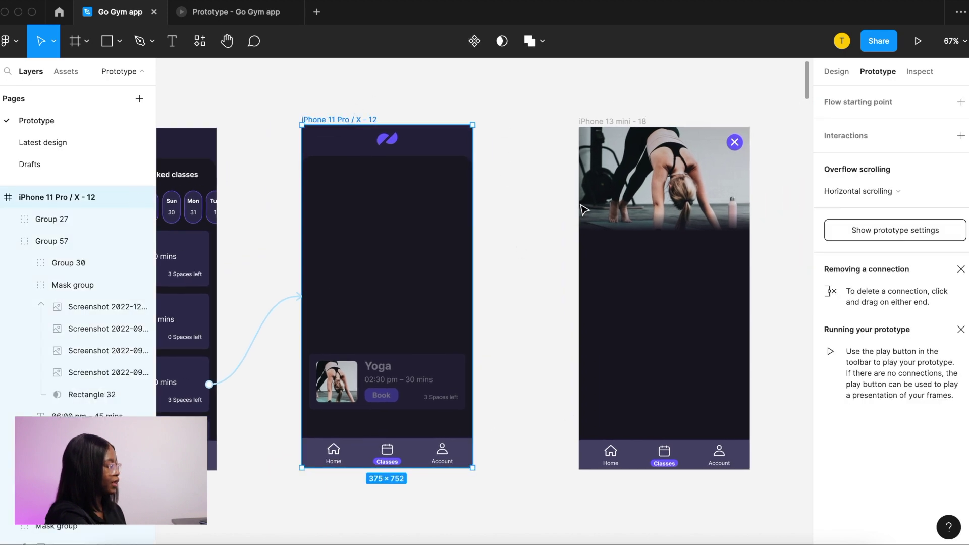
pyautogui.moveTo(472, 297); pyautogui.dragTo(609, 292)
pyautogui.click(705, 191)
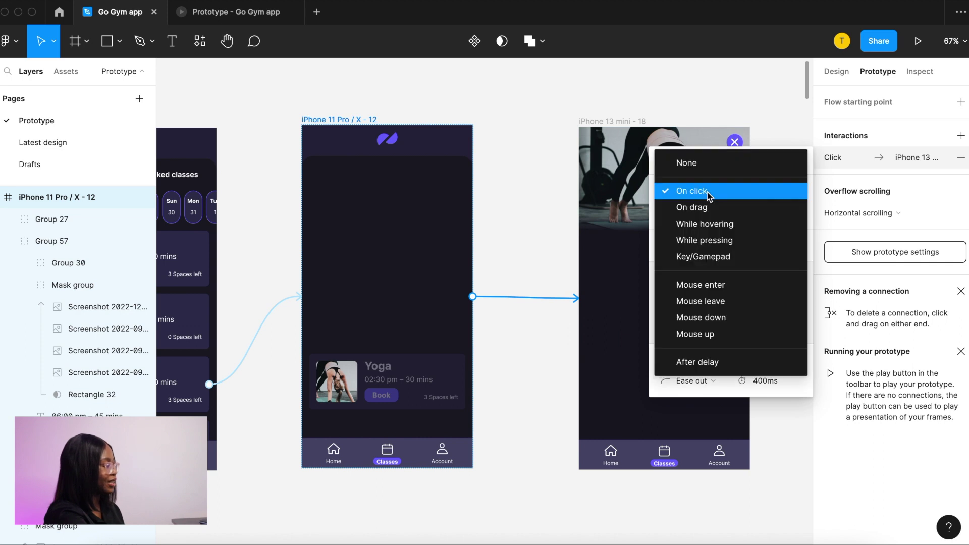
pyautogui.click(695, 369)
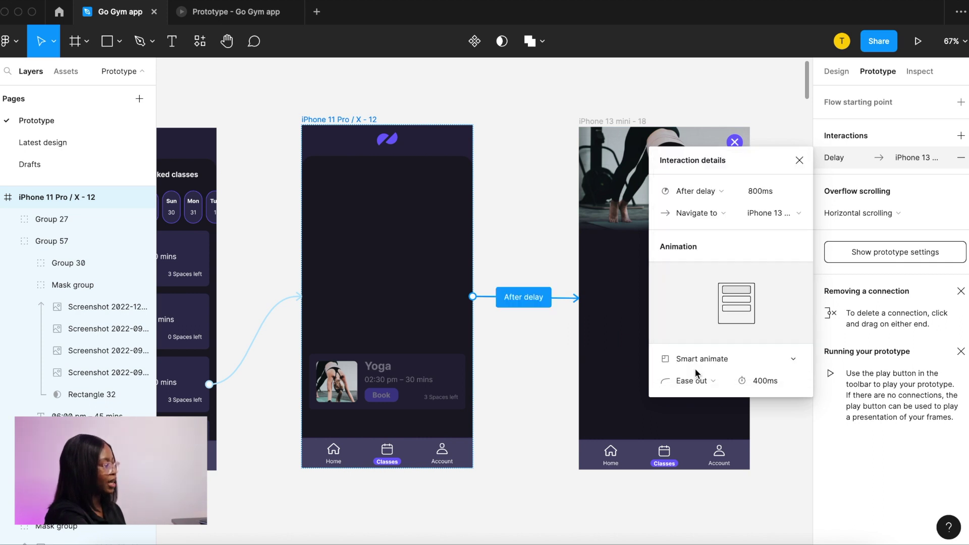
pyautogui.click(723, 190)
pyautogui.click(755, 192)
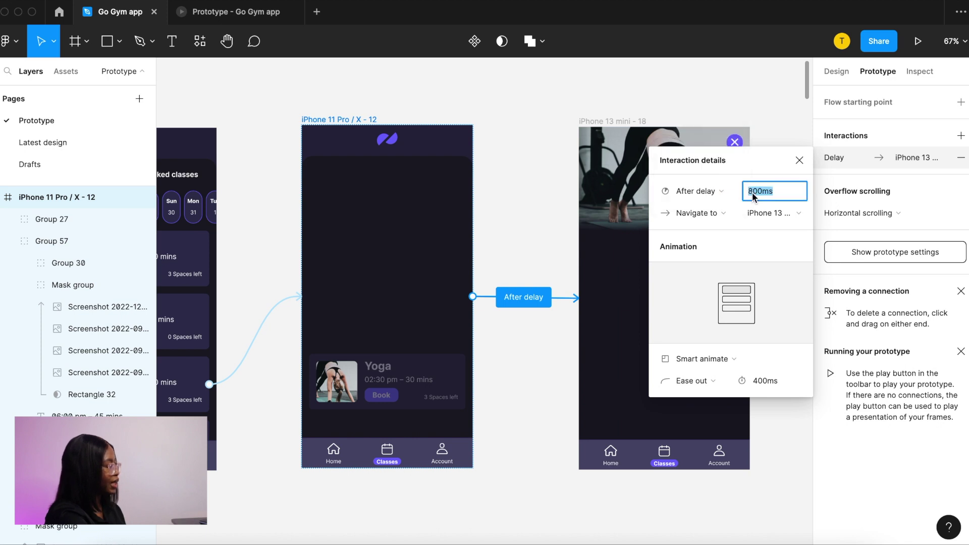
pyautogui.write('100')
pyautogui.hscroll(5, 484, 292)
pyautogui.click(596, 293)
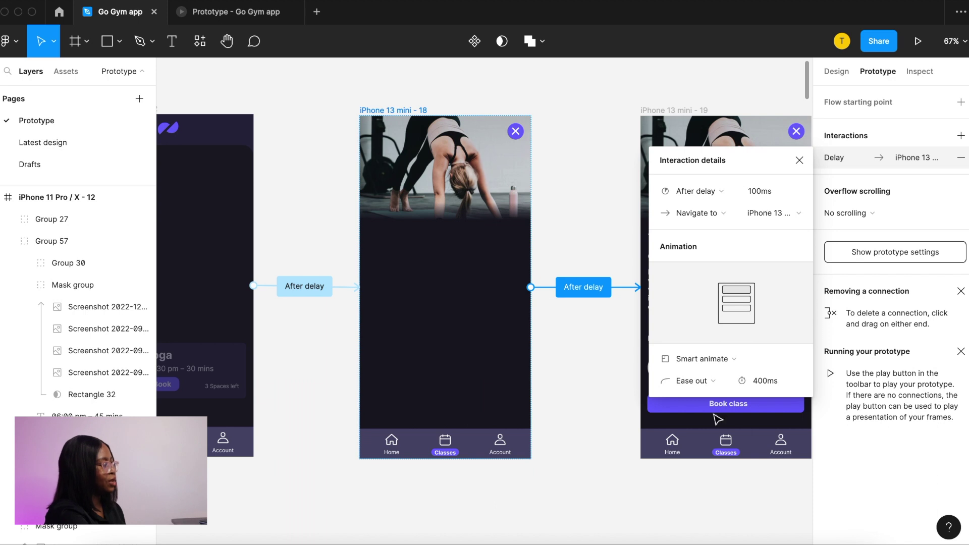
pyautogui.click(511, 489)
pyautogui.scroll(-10, 512, 492)
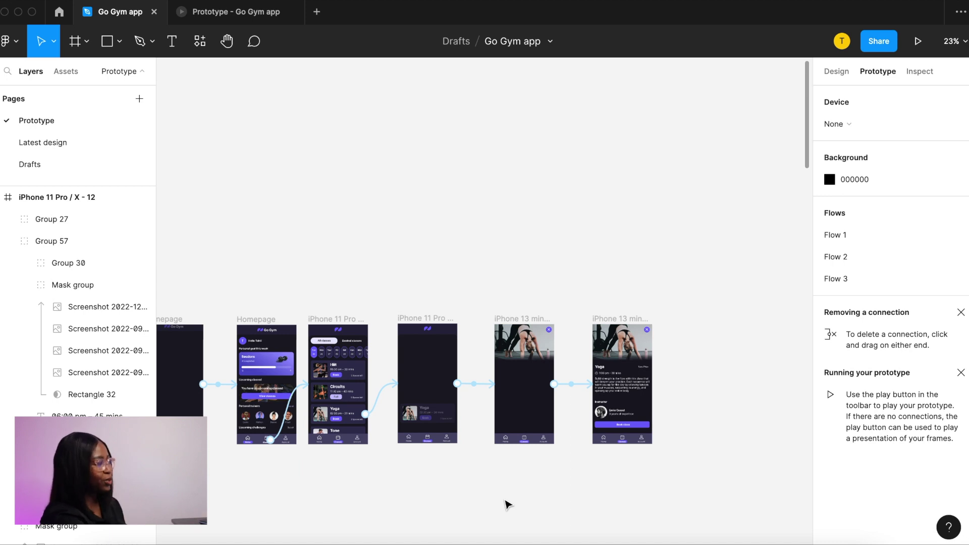
# - Preview the prototype from the class list and open the Yoga class detail screen
pyautogui.press('super+alt+Return')
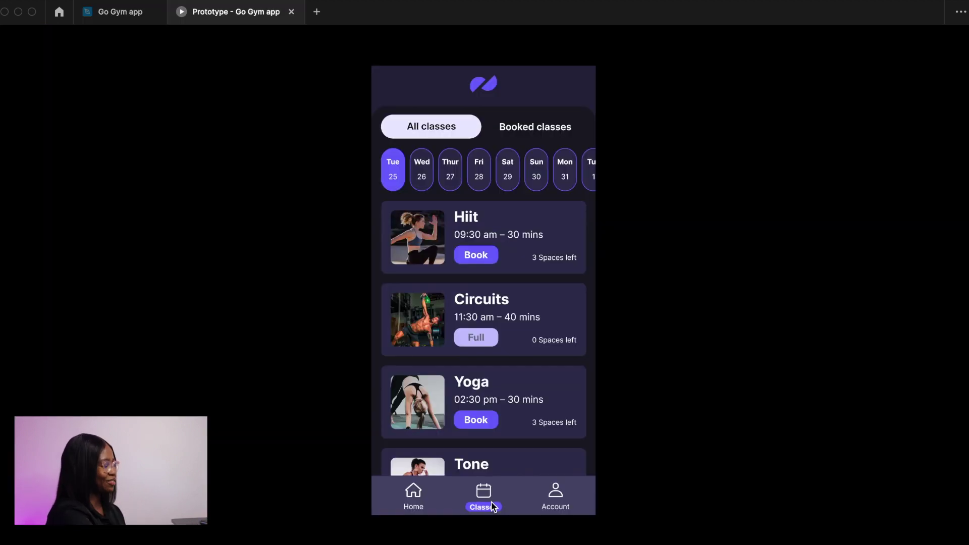
pyautogui.click(479, 420)
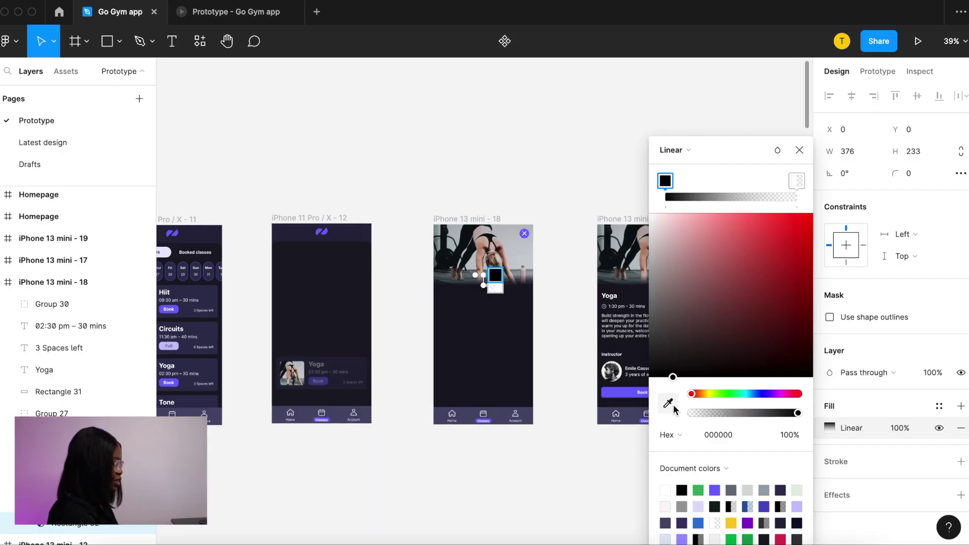
# - Reset the Yoga photo overlay to a linear gradient and move its black start stop higher
pyautogui.scroll(5, 514, 253)
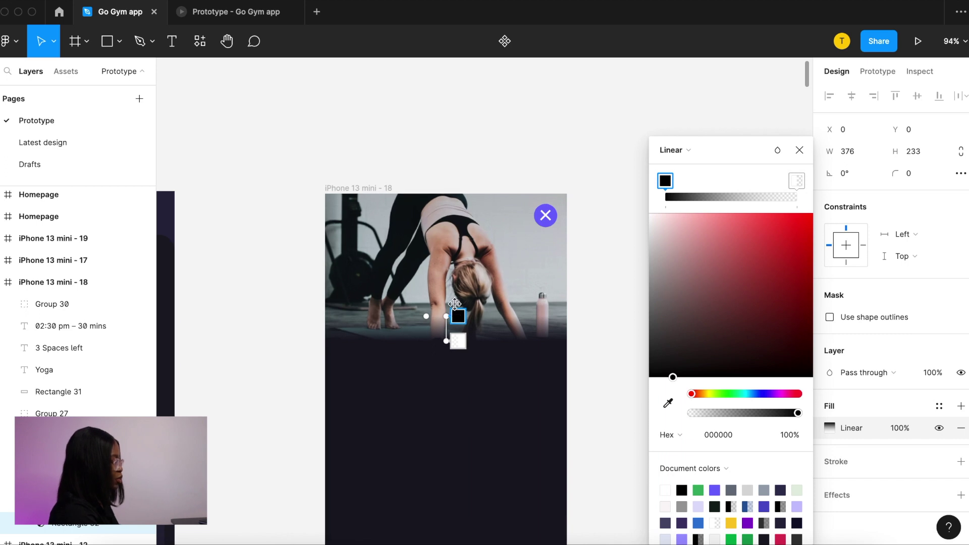
pyautogui.click(672, 150)
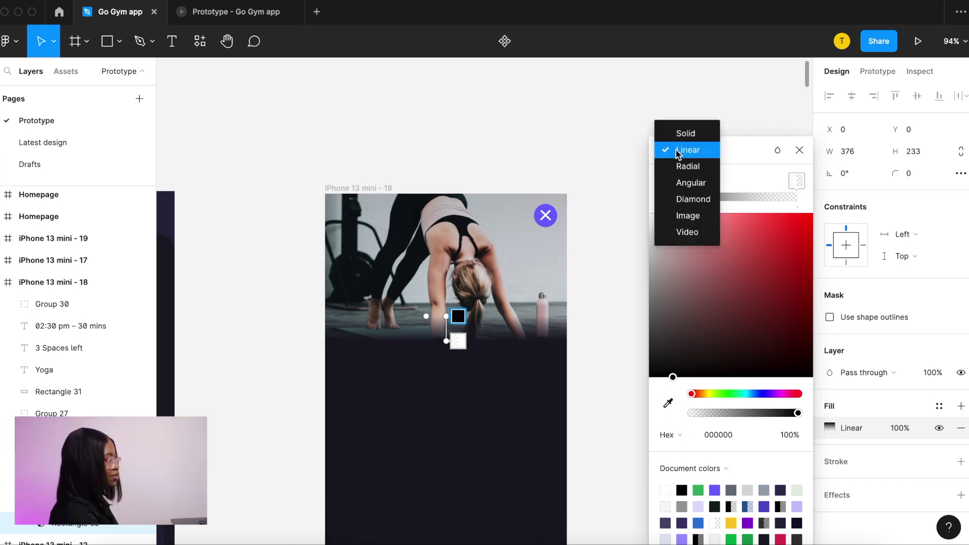
pyautogui.click(692, 134)
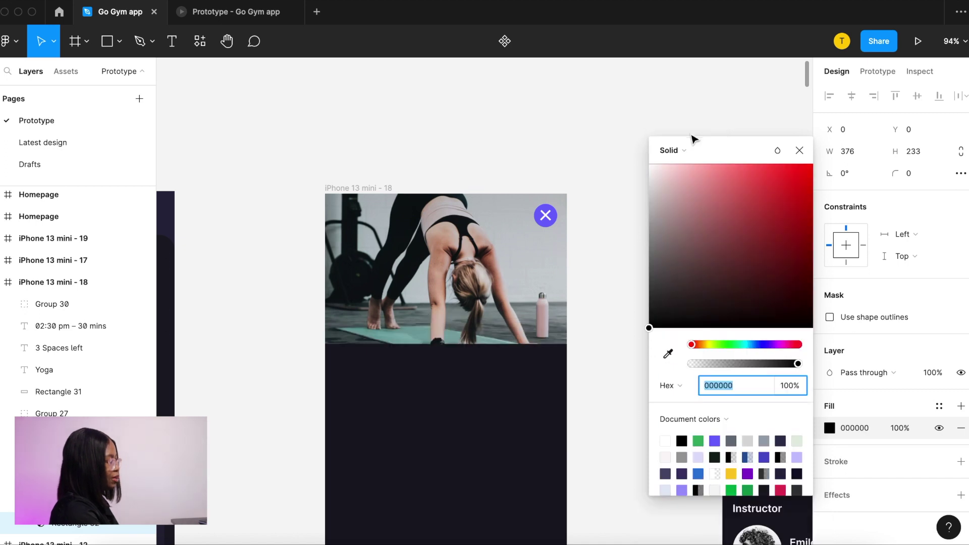
pyautogui.click(681, 150)
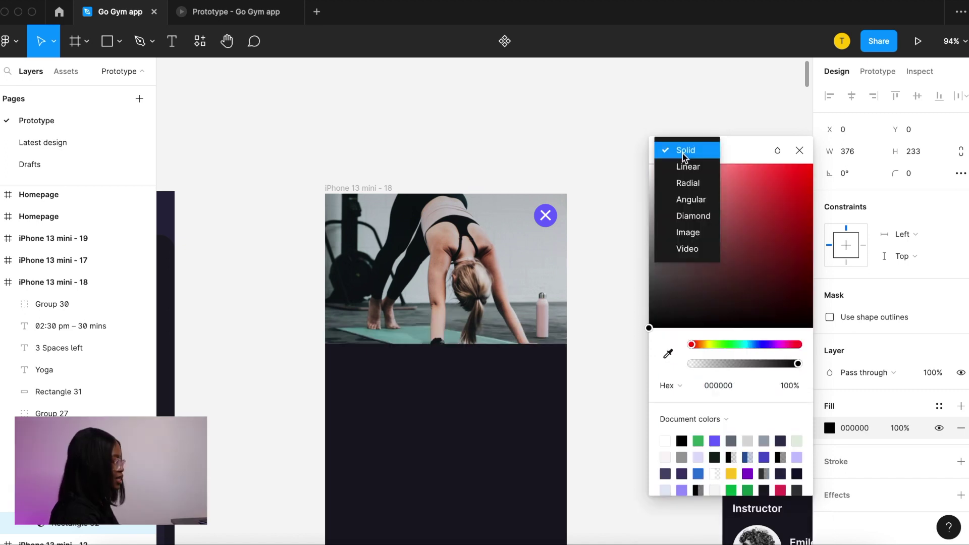
pyautogui.click(688, 167)
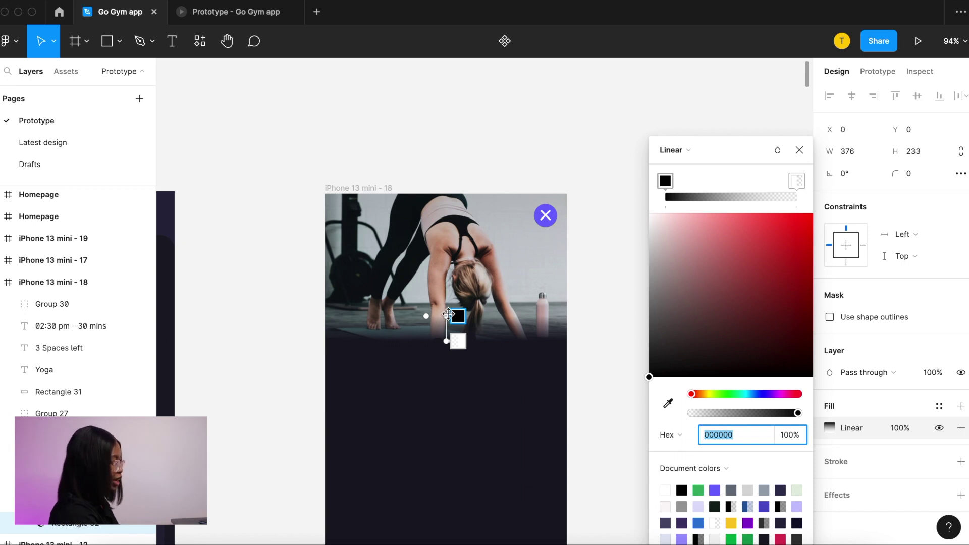
pyautogui.moveTo(447, 316)
pyautogui.mouseDown()
pyautogui.moveTo(447, 244)
pyautogui.moveTo(433, 303)
pyautogui.moveTo(445, 321)
pyautogui.moveTo(446, 298)
pyautogui.moveTo(446, 314)
pyautogui.mouseUp()
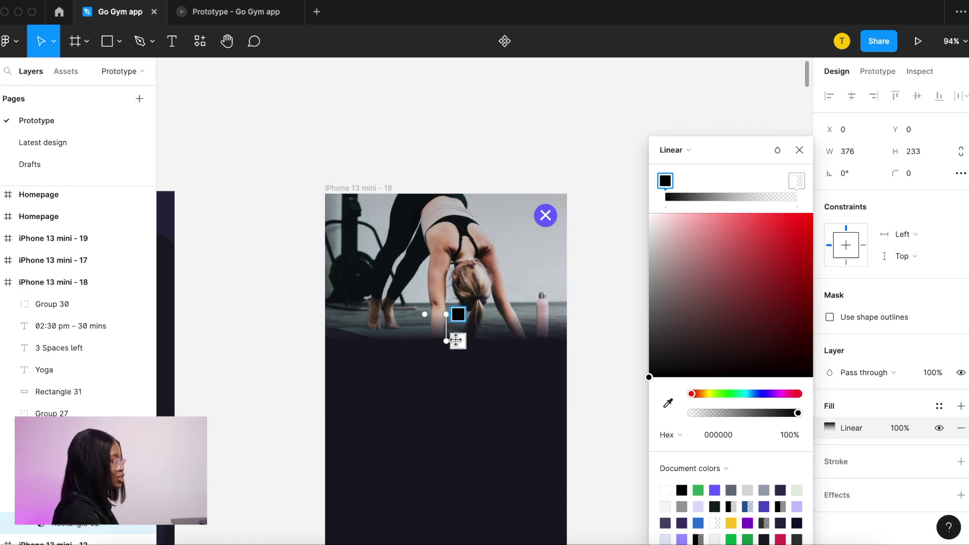
pyautogui.click(458, 342)
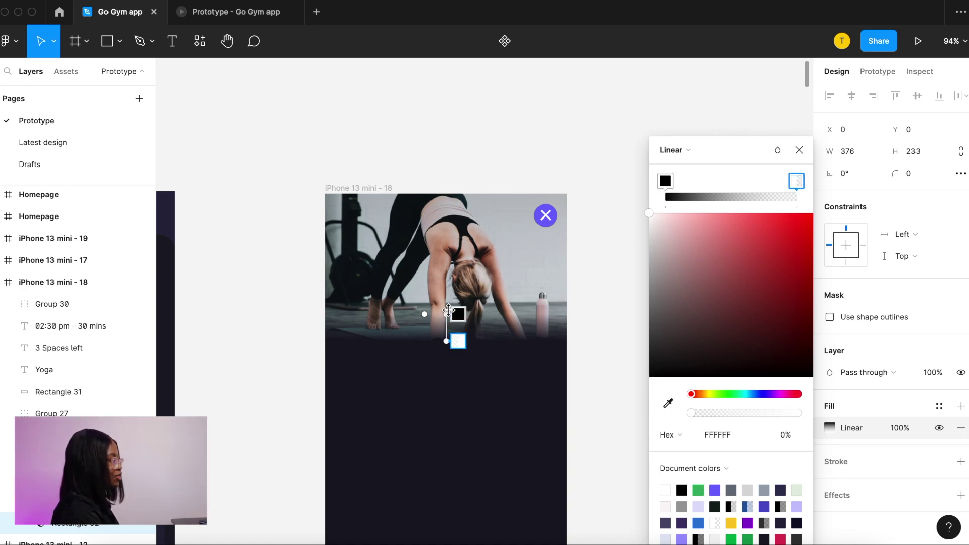
# - Finish the gradient edit and play the prototype to test the Yoga screen
pyautogui.press('Escape')
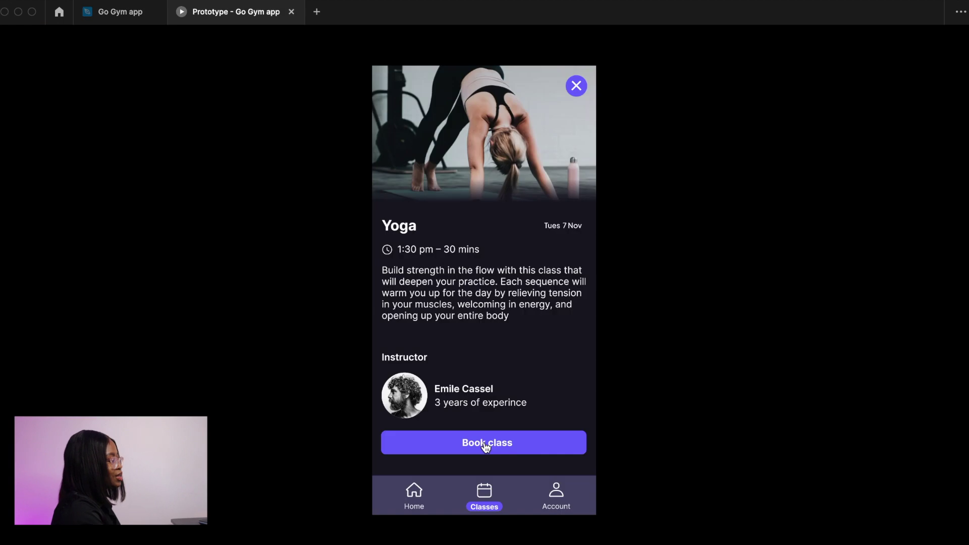
pyautogui.click(484, 442)
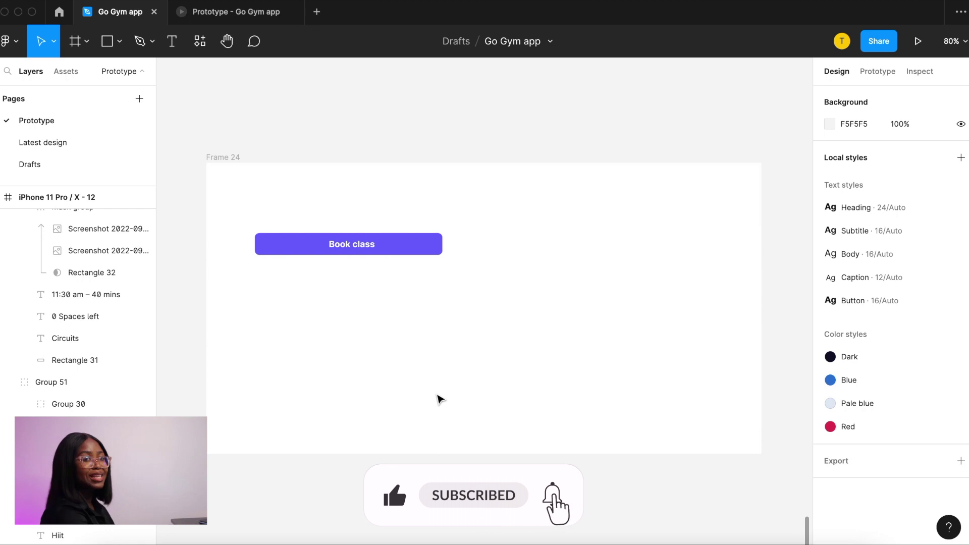
# - Turn the Book class button into a component named Button A
pyautogui.scroll(3, 438, 398)
pyautogui.click(435, 211)
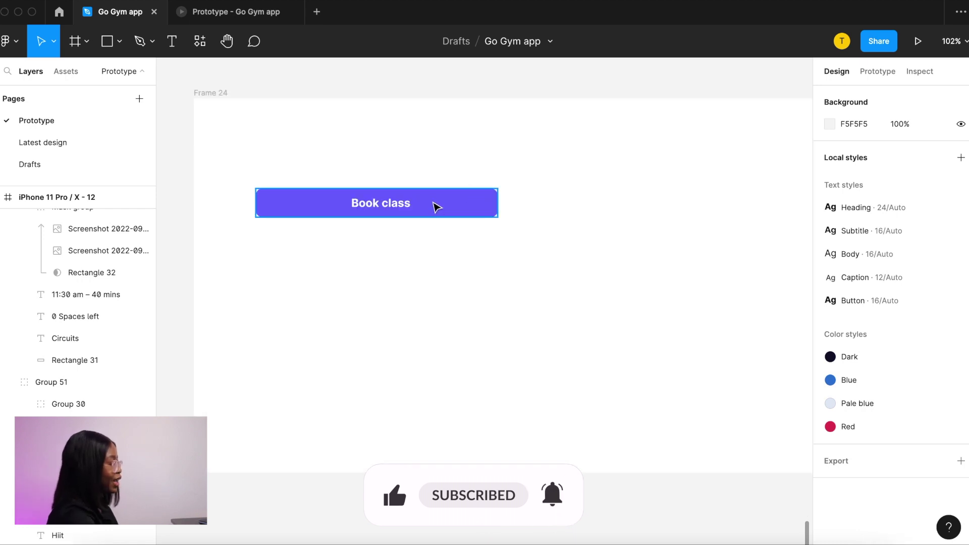
pyautogui.click(436, 211)
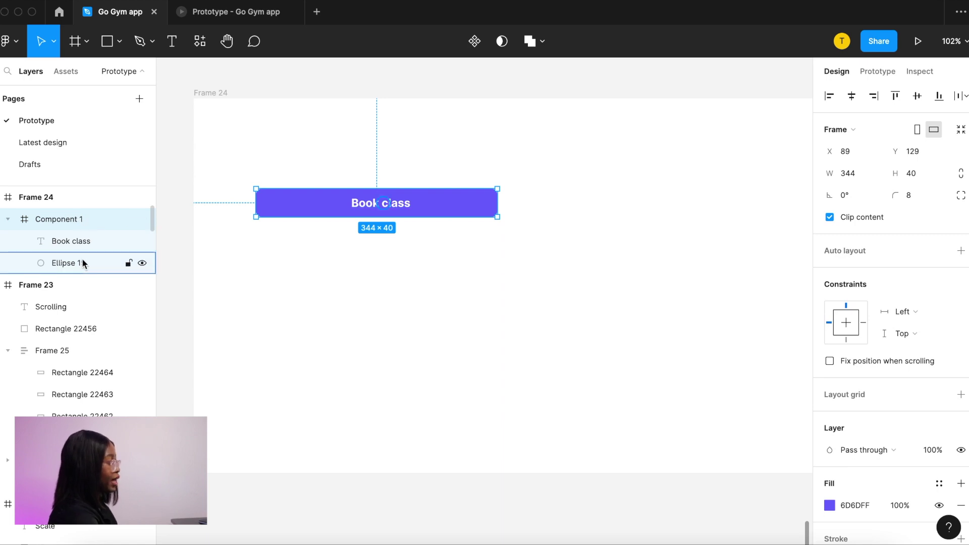
pyautogui.click(474, 44)
pyautogui.press('super+r')
pyautogui.write('Button')
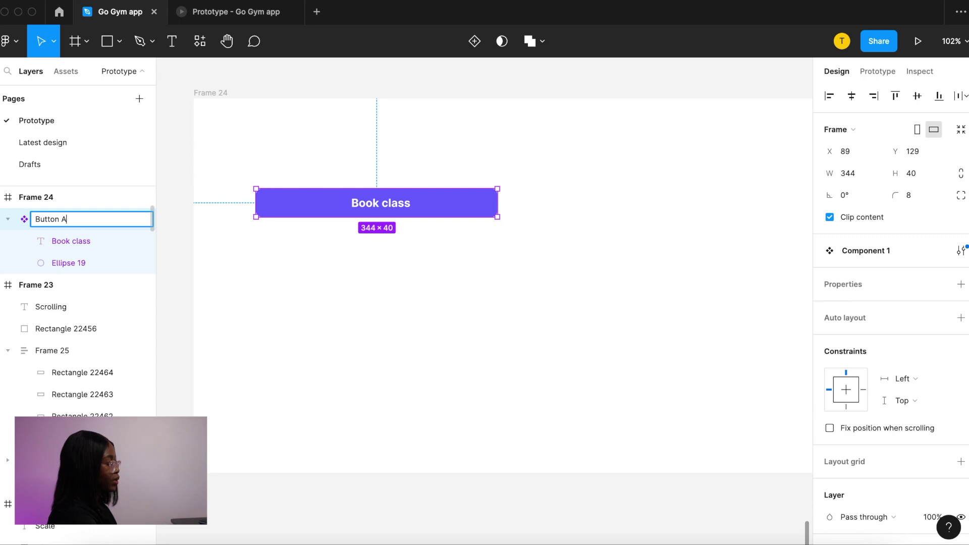
pyautogui.press('Return')
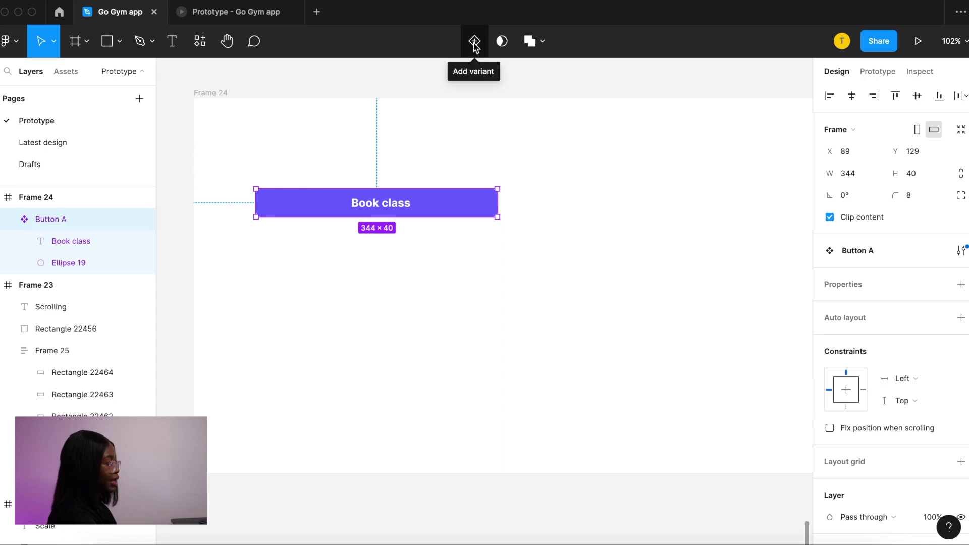
# - Add a Clicked variant to Button A and enlarge its ellipse to 150×150 across the buttons
pyautogui.click(475, 44)
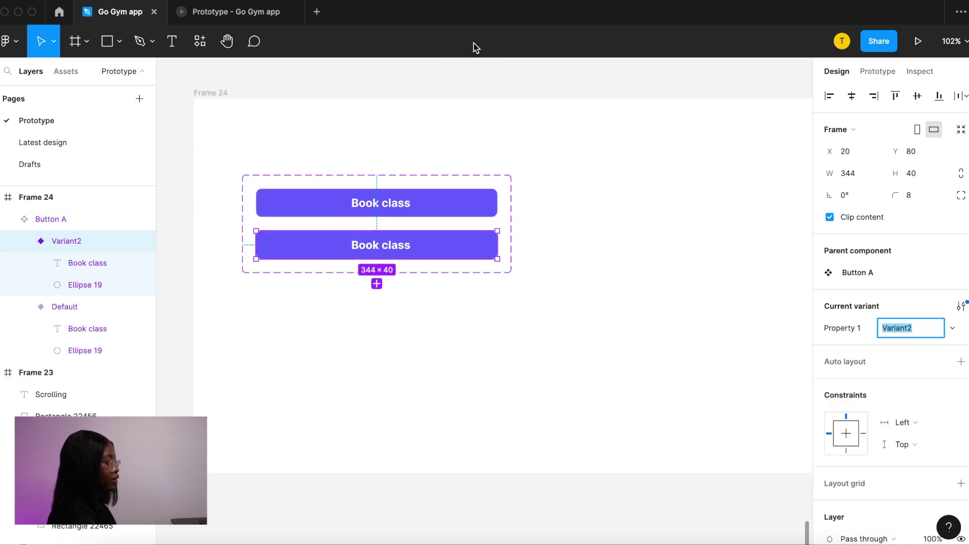
pyautogui.click(419, 209)
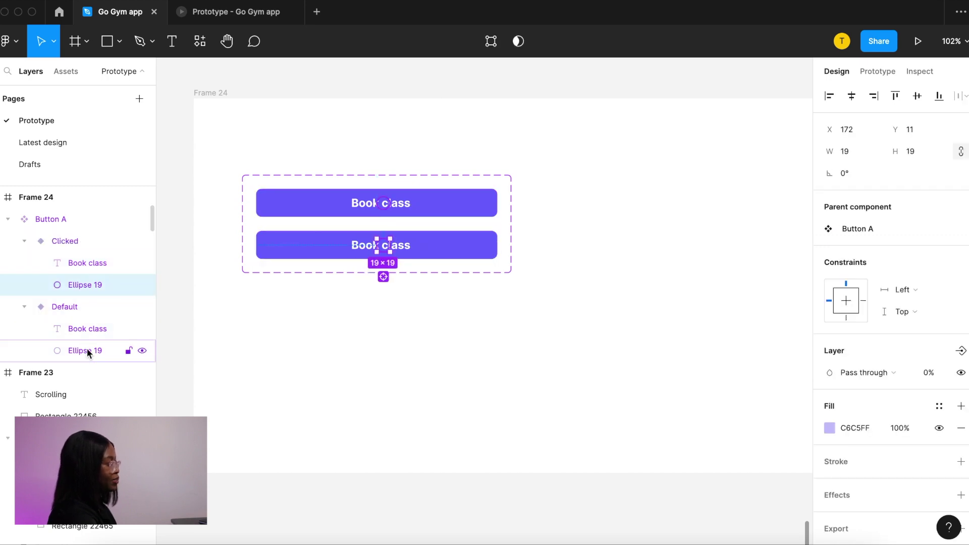
pyautogui.click(86, 349)
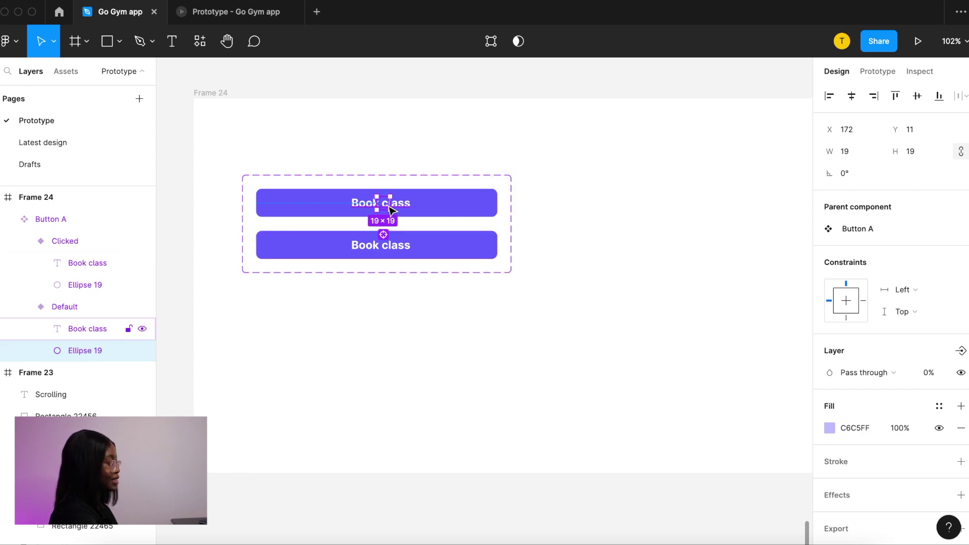
pyautogui.click(383, 246)
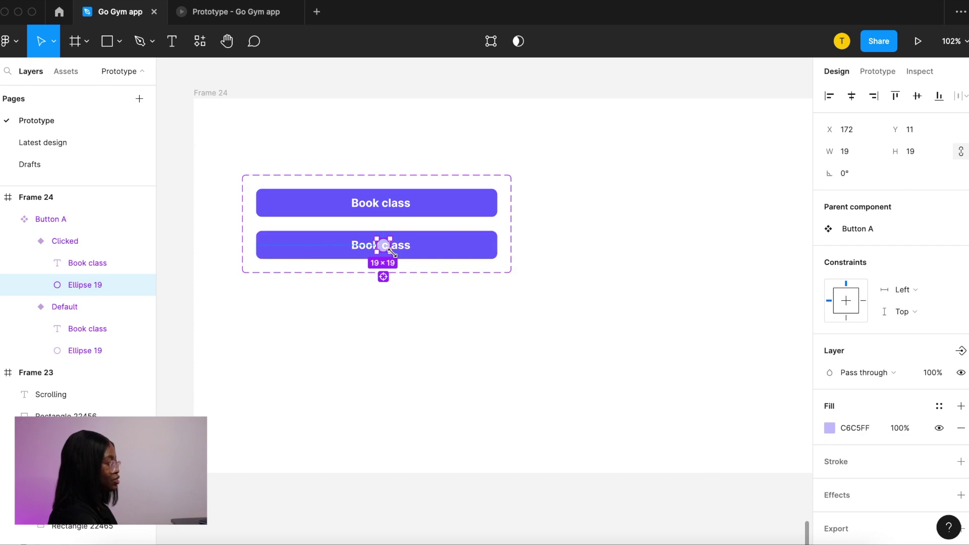
pyautogui.moveTo(392, 253); pyautogui.dragTo(482, 343)
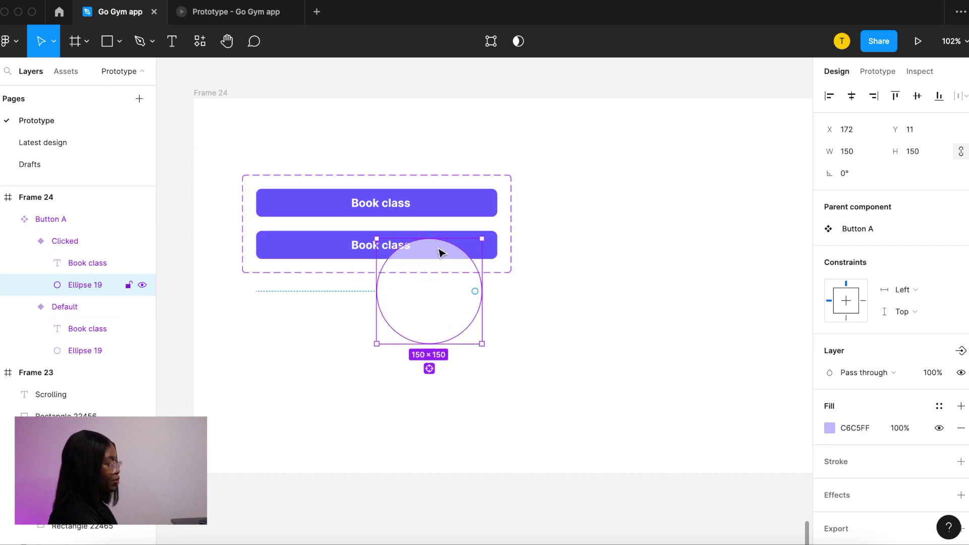
pyautogui.moveTo(376, 239); pyautogui.dragTo(251, 189)
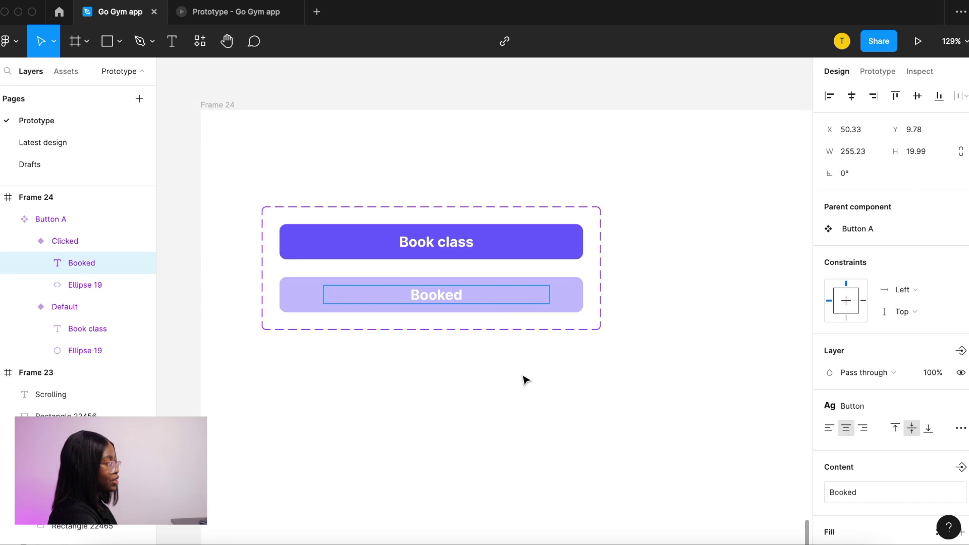
pyautogui.click(525, 380)
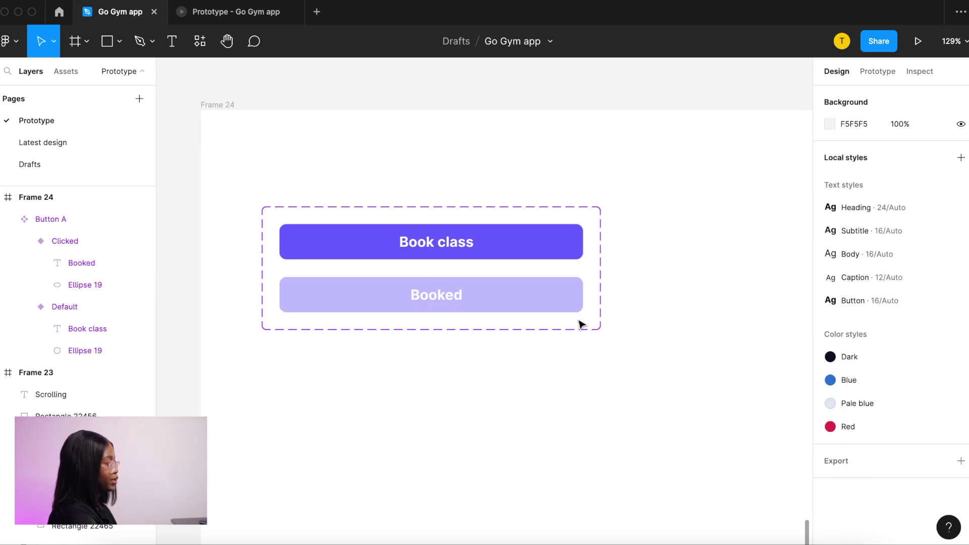
# - Connect Button A's Default variant to Clicked: On click, Change to, Smart animate, Ease out 400ms
pyautogui.click(882, 73)
pyautogui.click(430, 250)
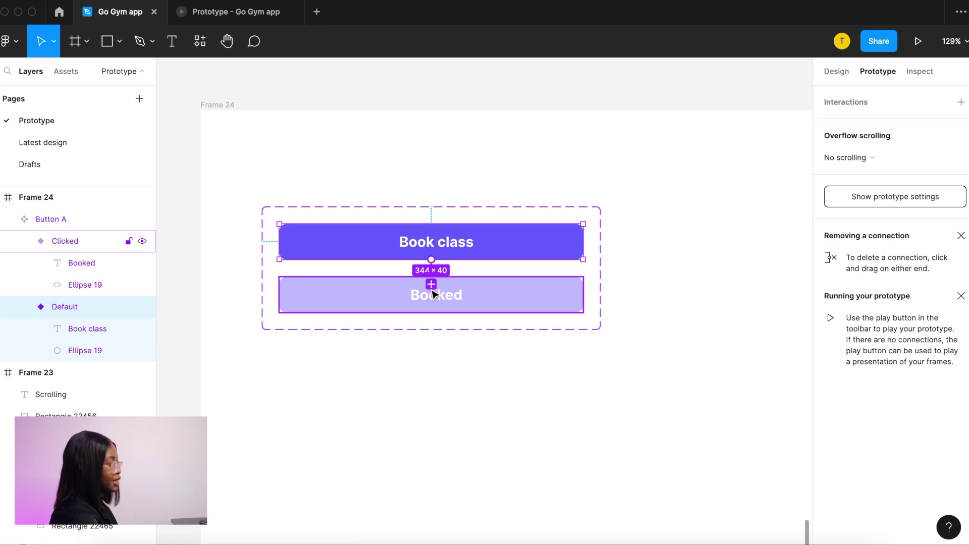
pyautogui.moveTo(433, 294); pyautogui.dragTo(433, 293)
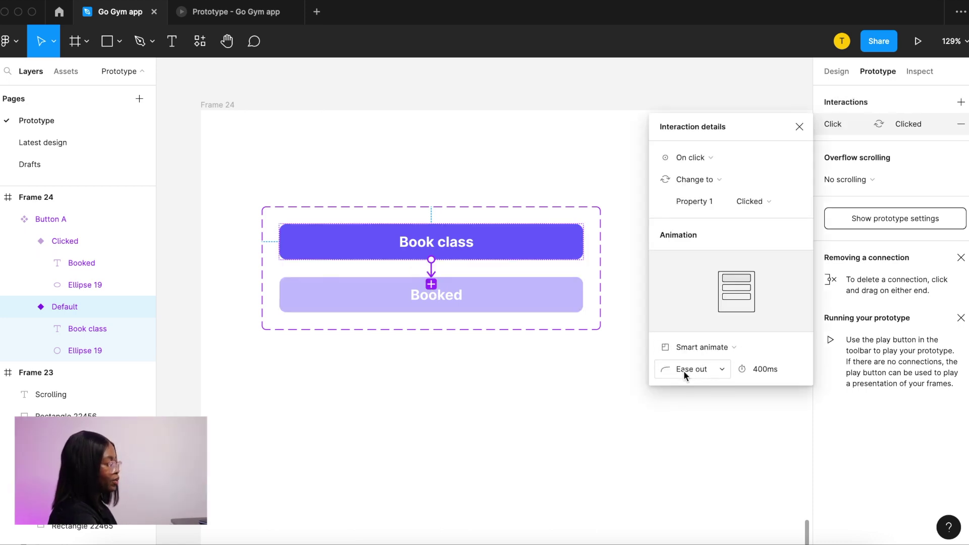
pyautogui.click(626, 410)
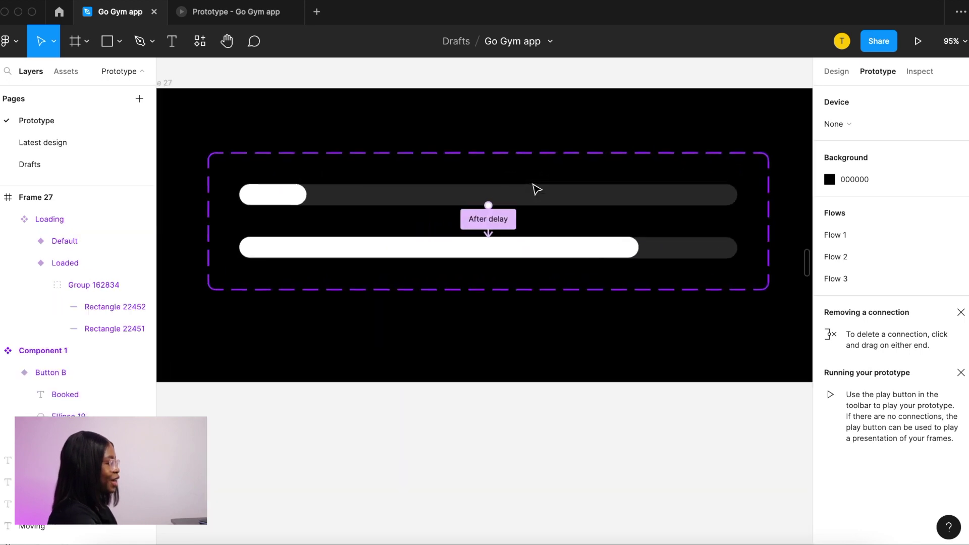
# - Inspect Frame 27's loader bars and the Loaded variant's after-delay transition
pyautogui.scroll(5, 534, 188)
pyautogui.scroll(-3, 469, 214)
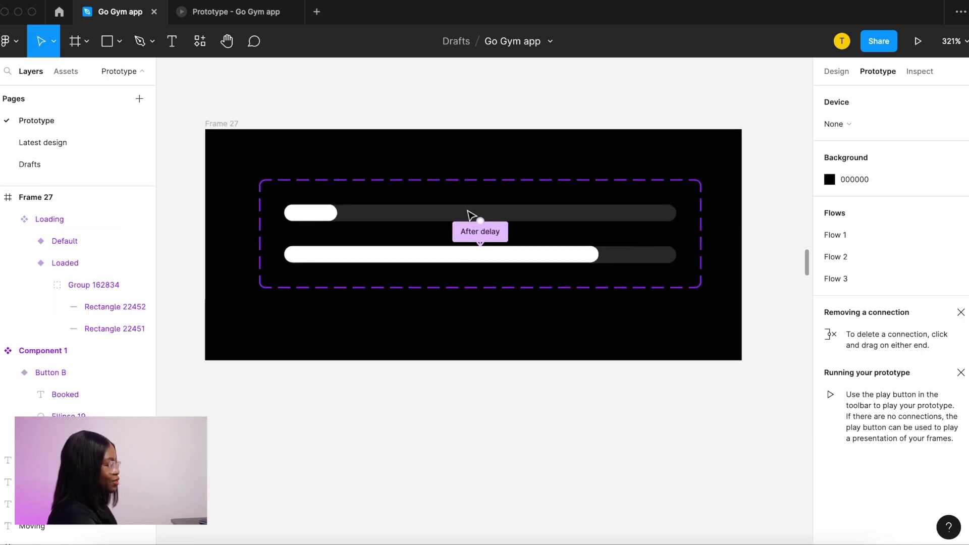
pyautogui.click(396, 216)
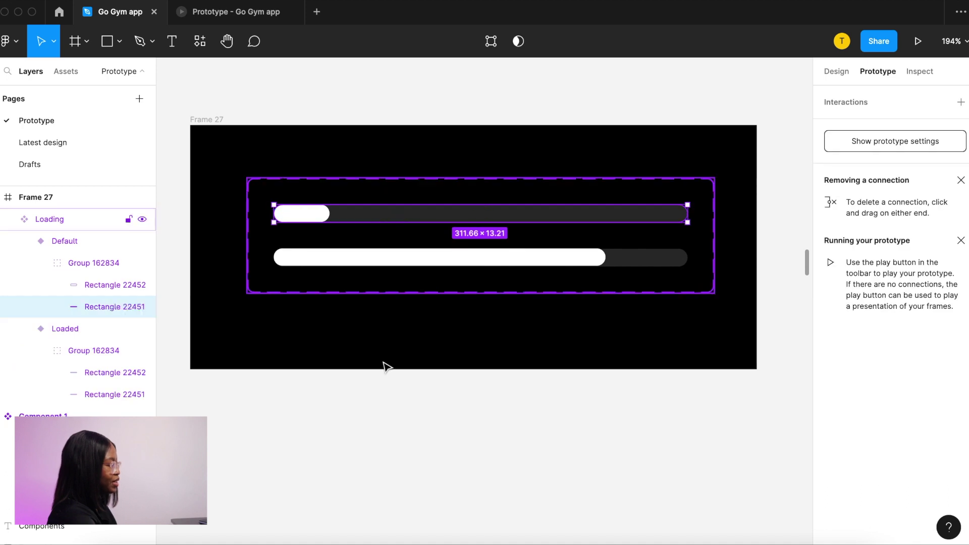
pyautogui.click(309, 217)
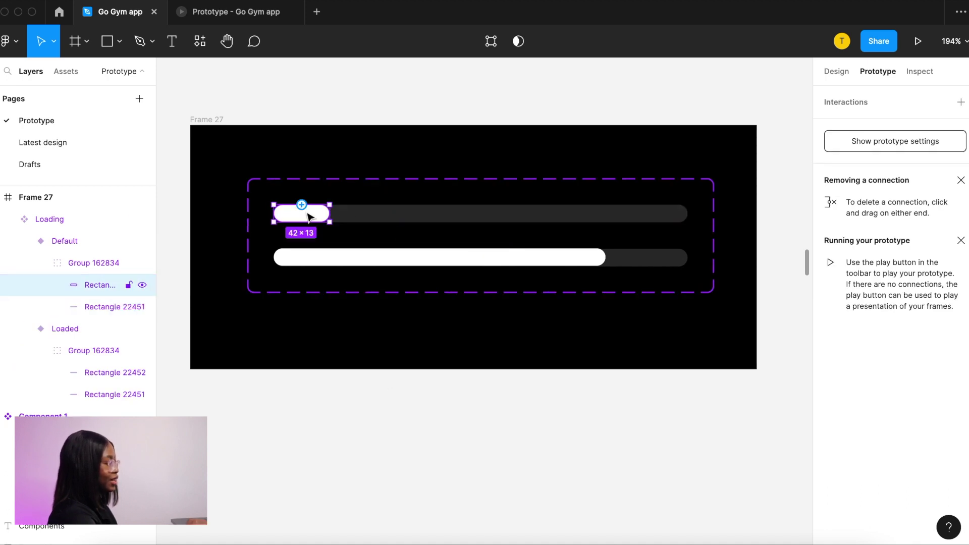
pyautogui.click(512, 258)
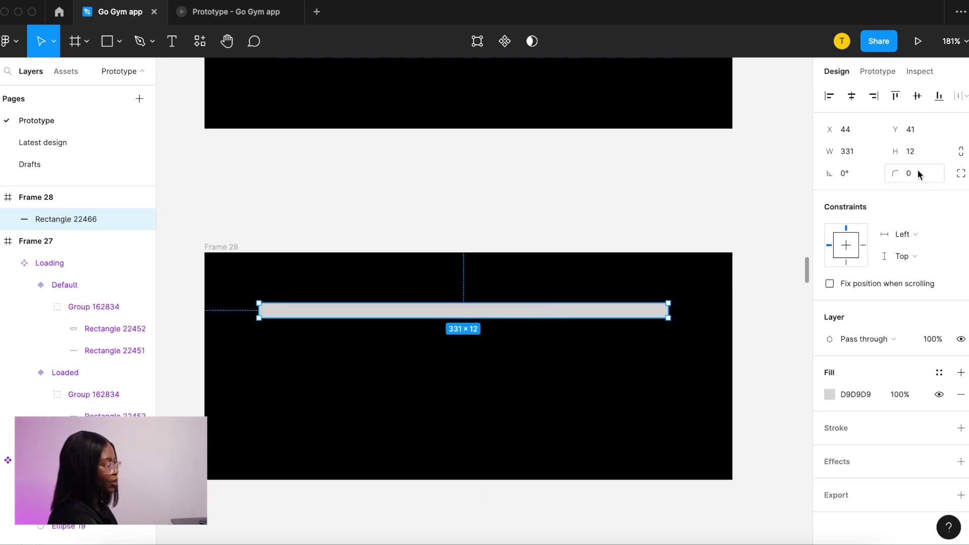
# - Give the grey bar a corner radius of 10 and a white FFFFFF fill at 30% opacity
pyautogui.click(916, 175)
pyautogui.write('10')
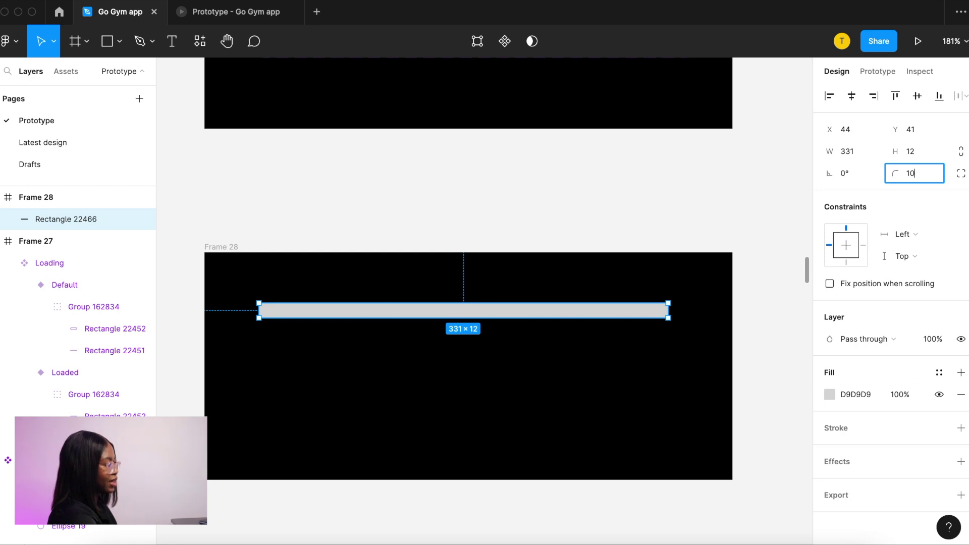
pyautogui.click(900, 394)
pyautogui.write('30')
pyautogui.press('Return')
pyautogui.click(830, 394)
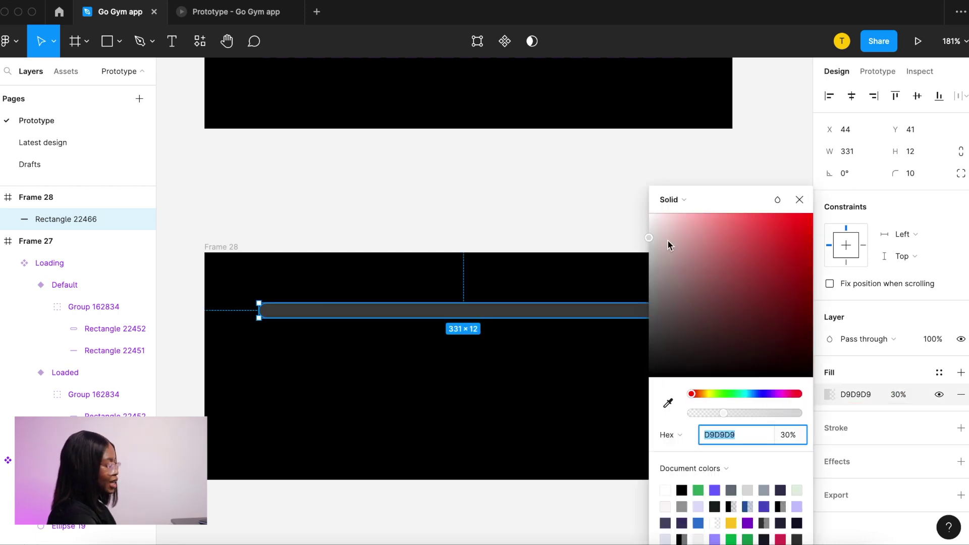
pyautogui.write('FFFFFF')
pyautogui.press('Return')
pyautogui.press('Escape')
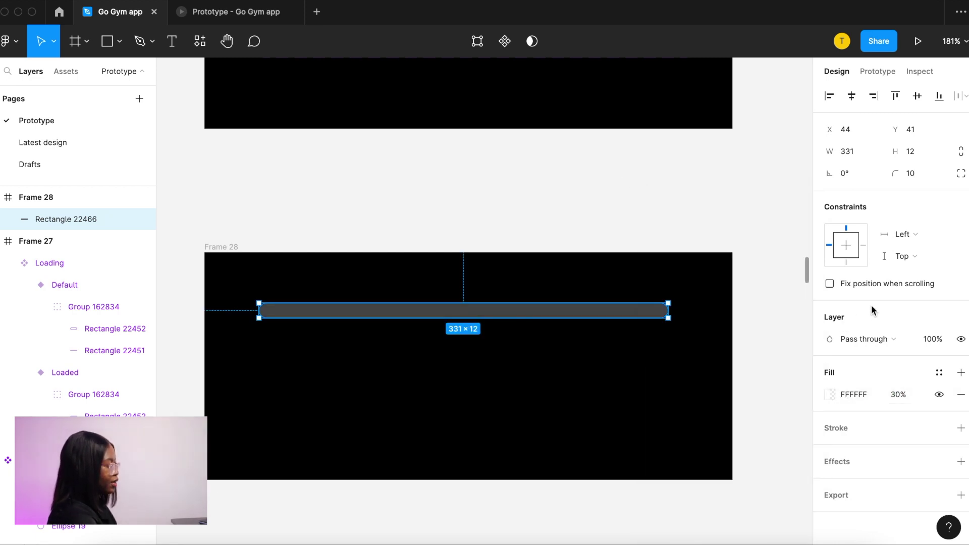
# - Duplicate the bar as a short 100%-opacity white stub and group it with the track
pyautogui.scroll(3, 541, 283)
pyautogui.press('super+d')
pyautogui.moveTo(746, 267); pyautogui.dragTo(283, 271)
pyautogui.click(898, 394)
pyautogui.write('100')
pyautogui.press('Return')
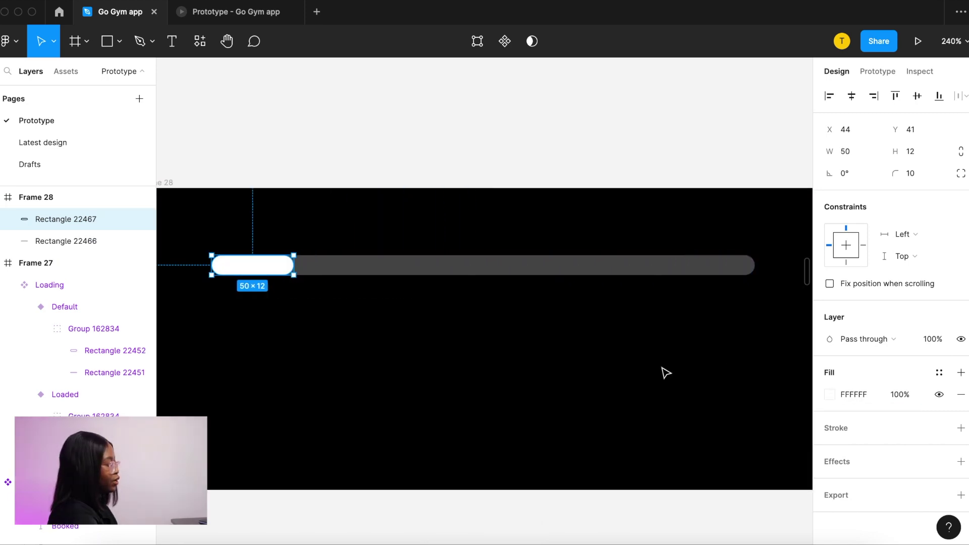
pyautogui.keyDown('shift'); pyautogui.click(655, 273); pyautogui.keyUp('shift')
pyautogui.press('super+g')
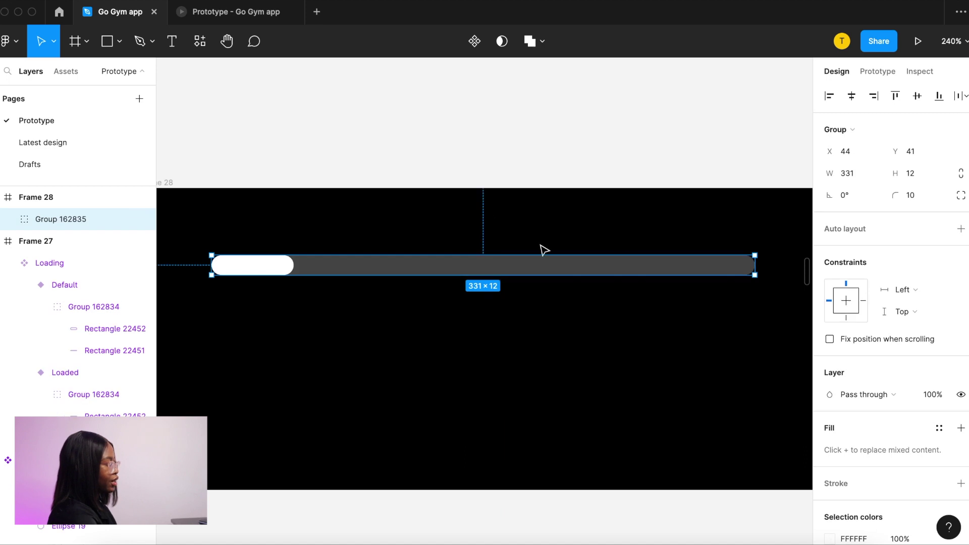
# - Make the group a Loading component with variants A and B, B's white bar lengthened to 133 px
pyautogui.click(476, 42)
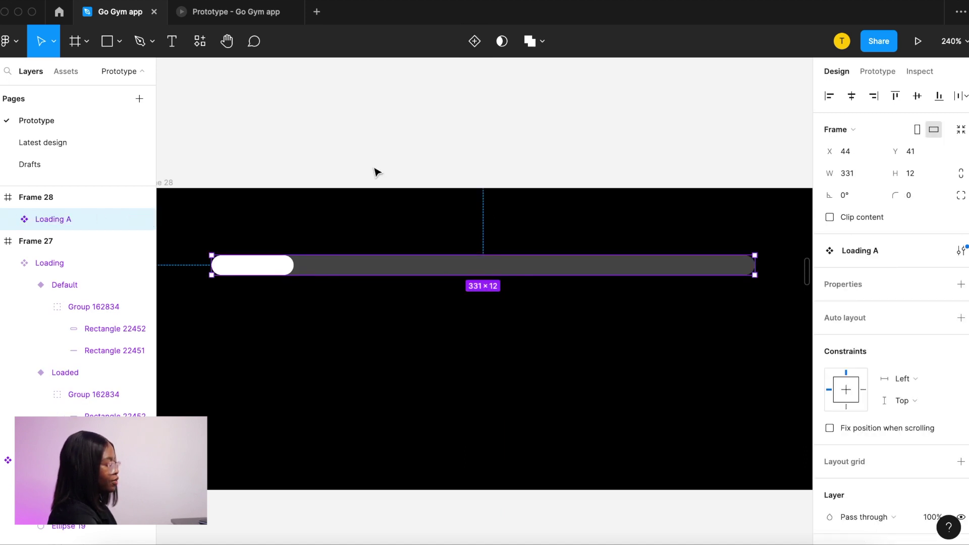
pyautogui.click(474, 41)
pyautogui.moveTo(293, 317); pyautogui.dragTo(605, 321)
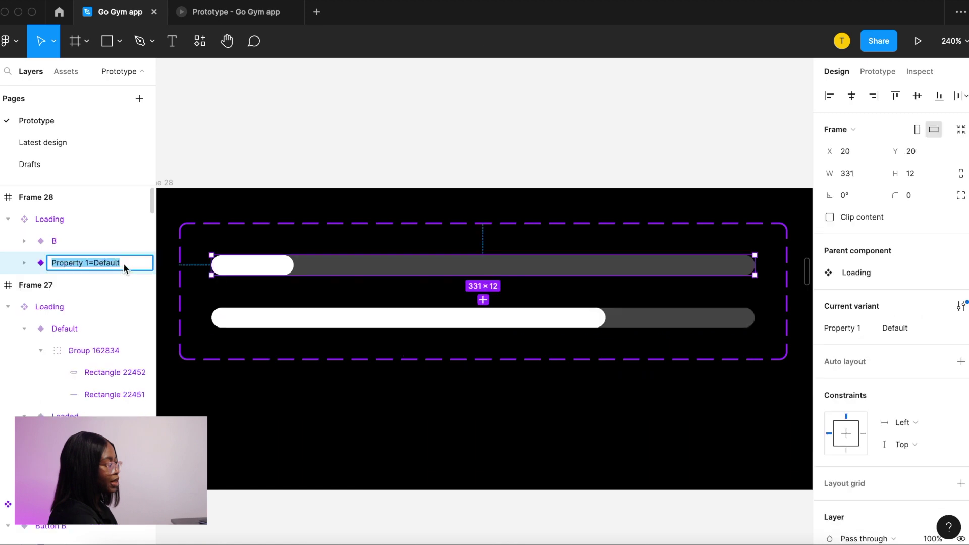
pyautogui.write('A')
pyautogui.click(878, 71)
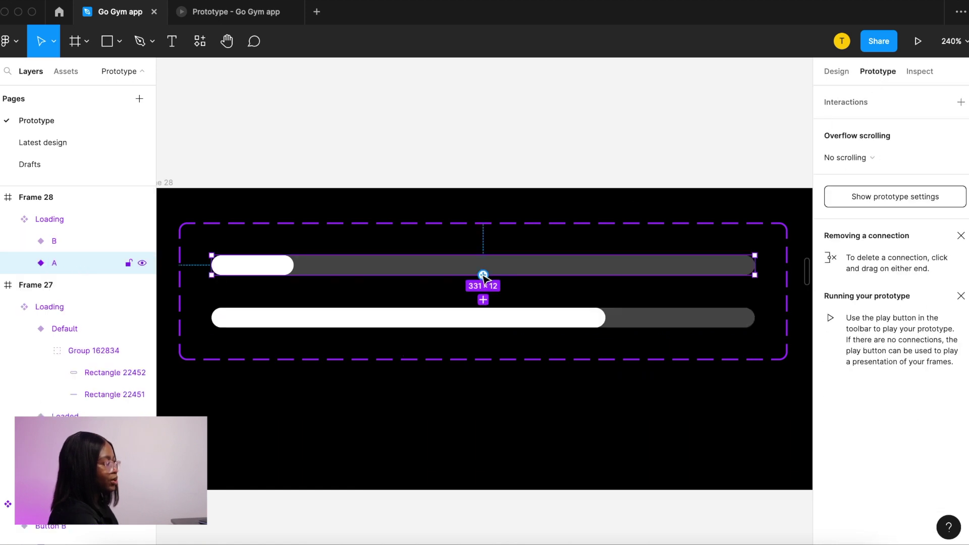
# - Link variant A to B after an 800ms delay and paste the Loading bar into the Sessions card
pyautogui.moveTo(483, 275); pyautogui.dragTo(483, 314)
pyautogui.click(698, 162)
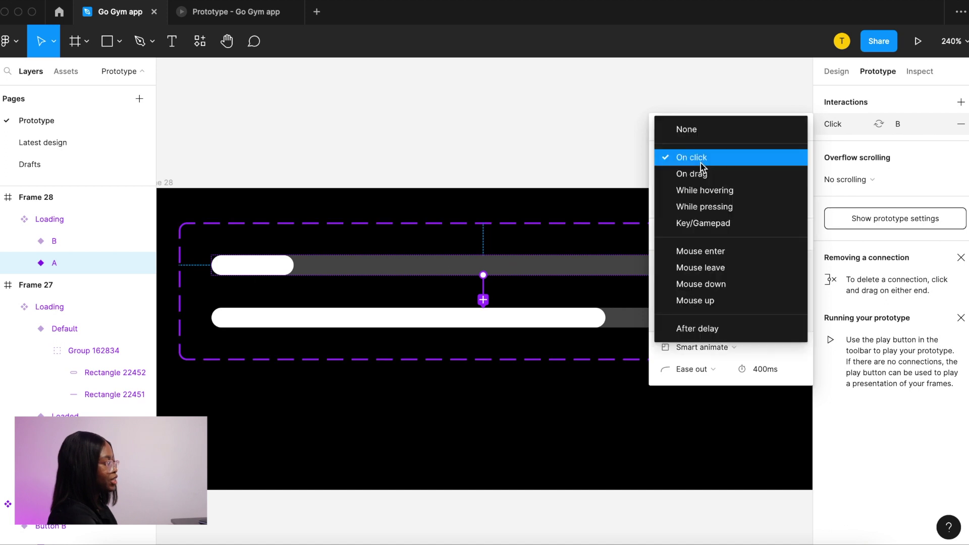
pyautogui.click(686, 329)
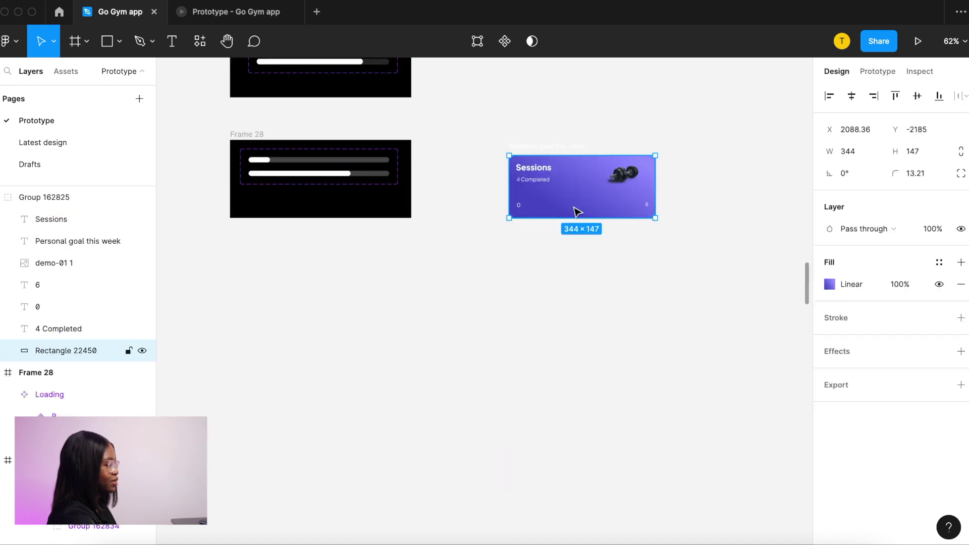
pyautogui.hotkey('ctrl', 'v')
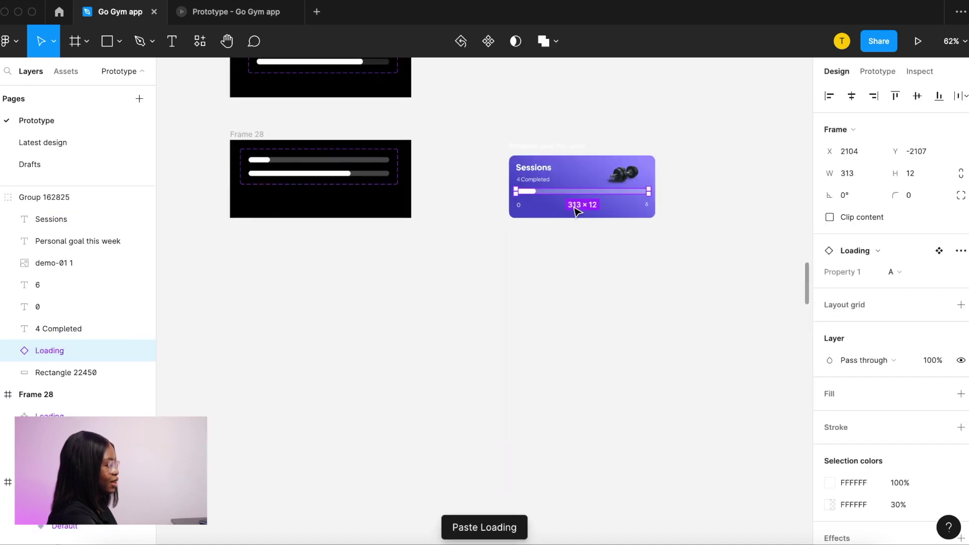
# - Try Flows 1, 2 and 3 of the Go Gym prototype in the player
pyautogui.click(595, 243)
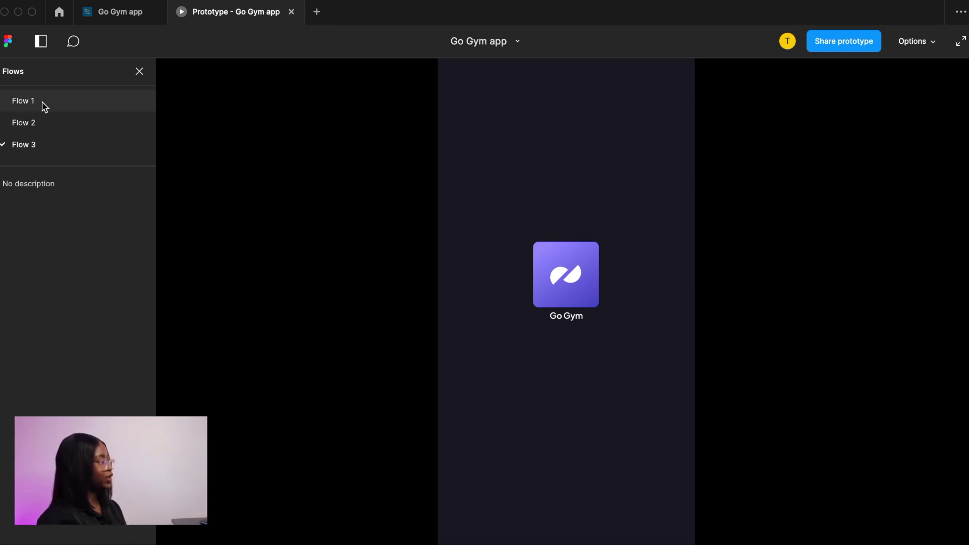
pyautogui.click(43, 102)
pyautogui.click(43, 126)
pyautogui.click(68, 144)
pyautogui.click(926, 43)
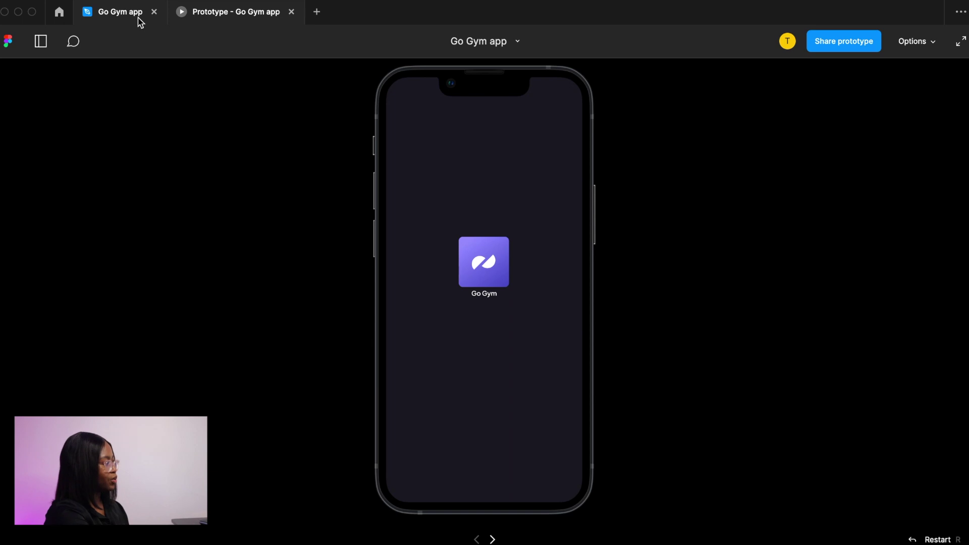
pyautogui.click(140, 22)
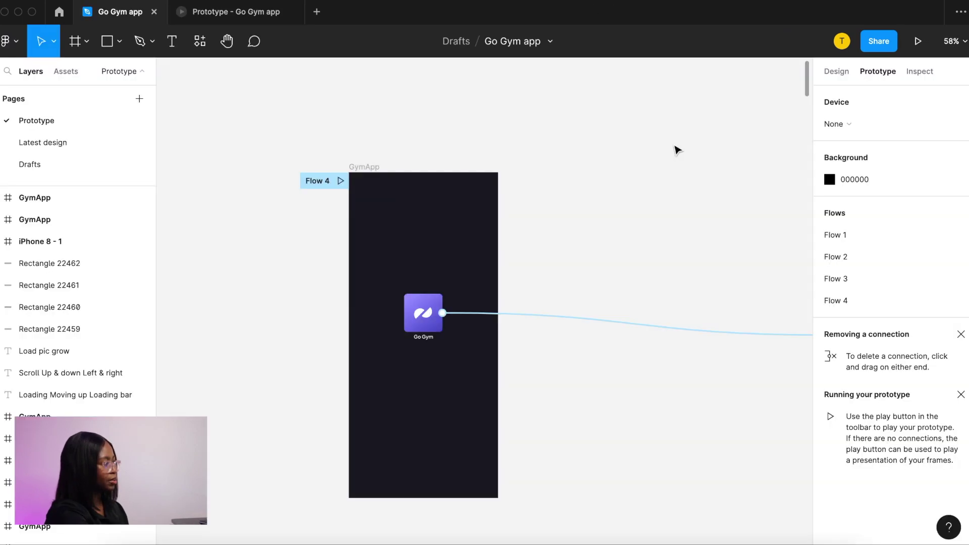
# - Set the prototype device to iPhone 13 mini and preview the splash screen in the player
pyautogui.click(867, 127)
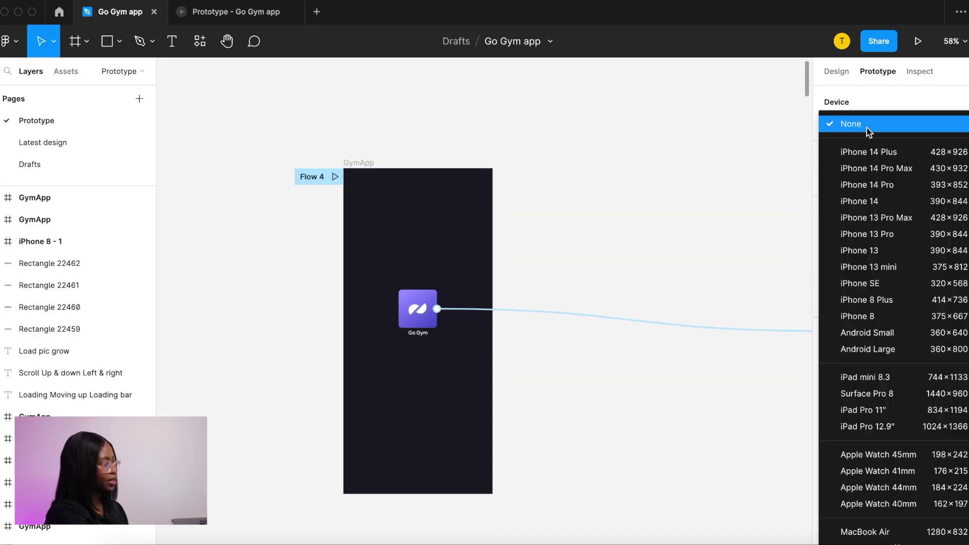
pyautogui.click(892, 266)
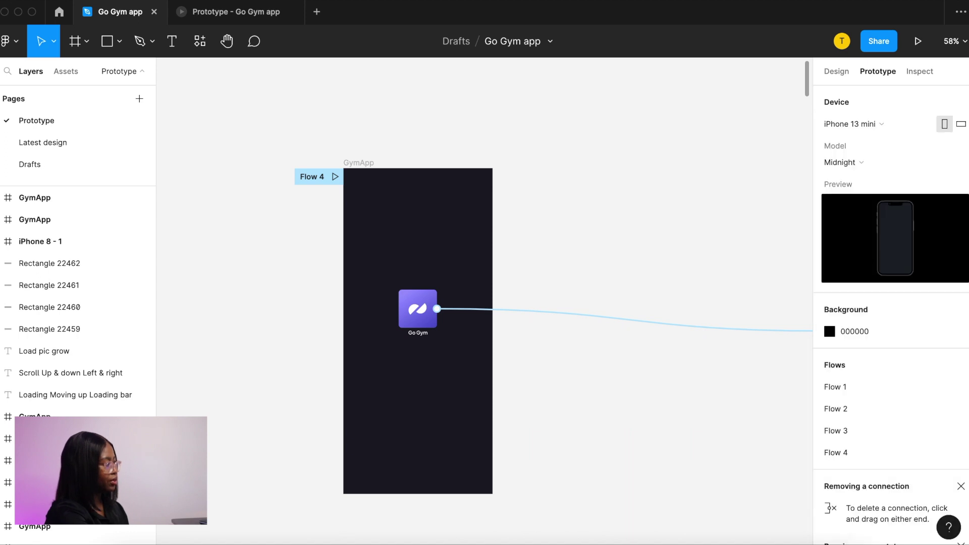
pyautogui.click(255, 14)
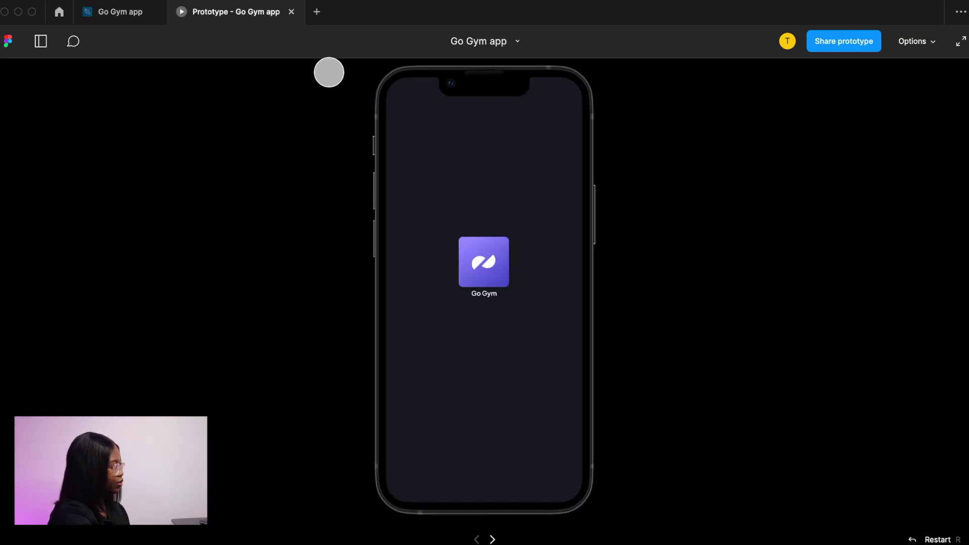
pyautogui.hotkey('ctrl', 'shift', 'Tab')
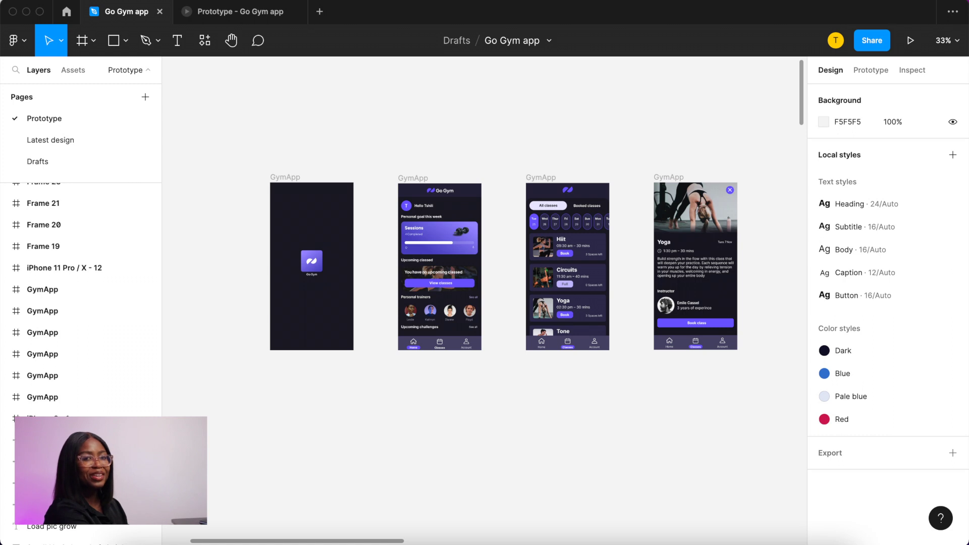